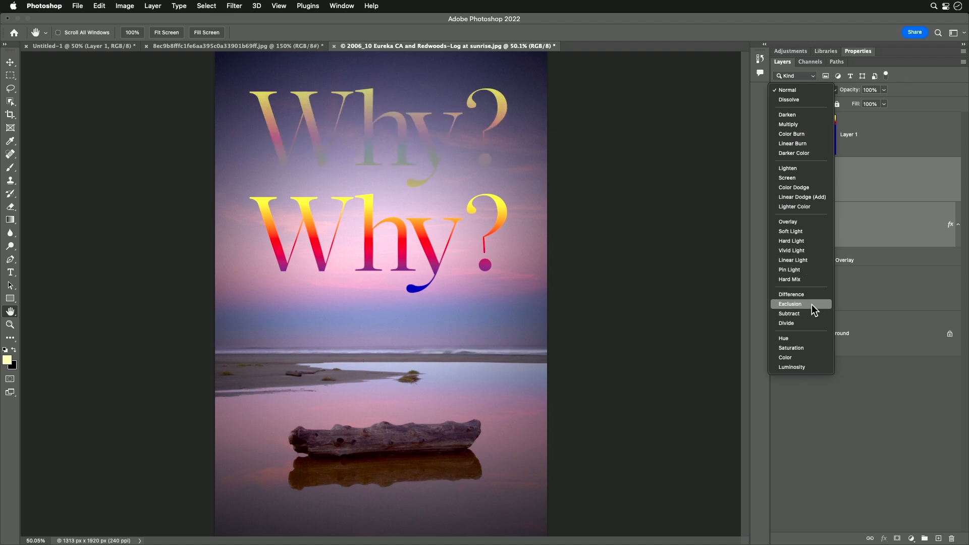
Step: Reset the selected text layer's blend mode to Normal and its fill to 100%
{"action": "left_click", "coordinate": [797, 89]}
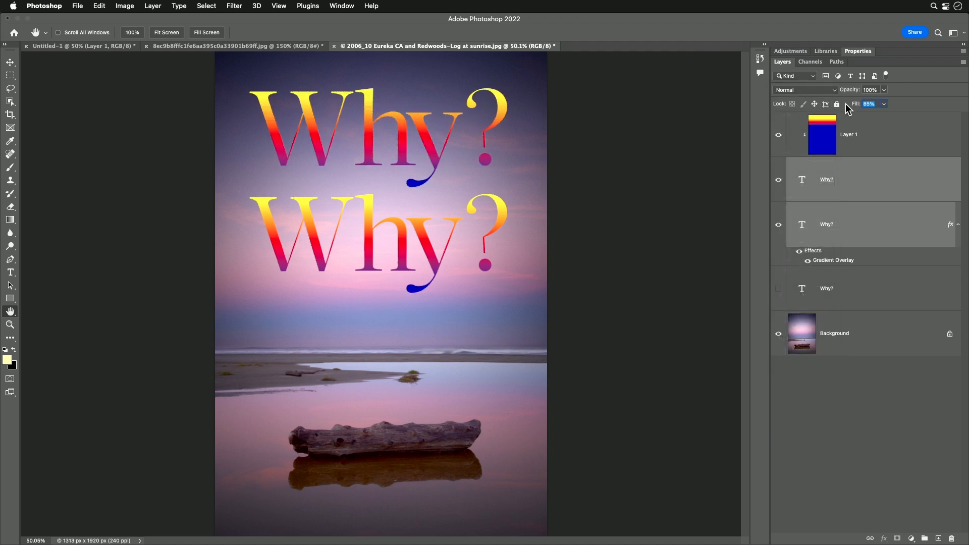
{"action": "left_click_drag", "start_coordinate": [835, 106], "coordinate": [711, 114]}
Step: Delete the clipped gradient layer and the middle text layer's Gradient Overlay effect
{"action": "left_click_drag", "start_coordinate": [857, 142], "coordinate": [951, 539]}
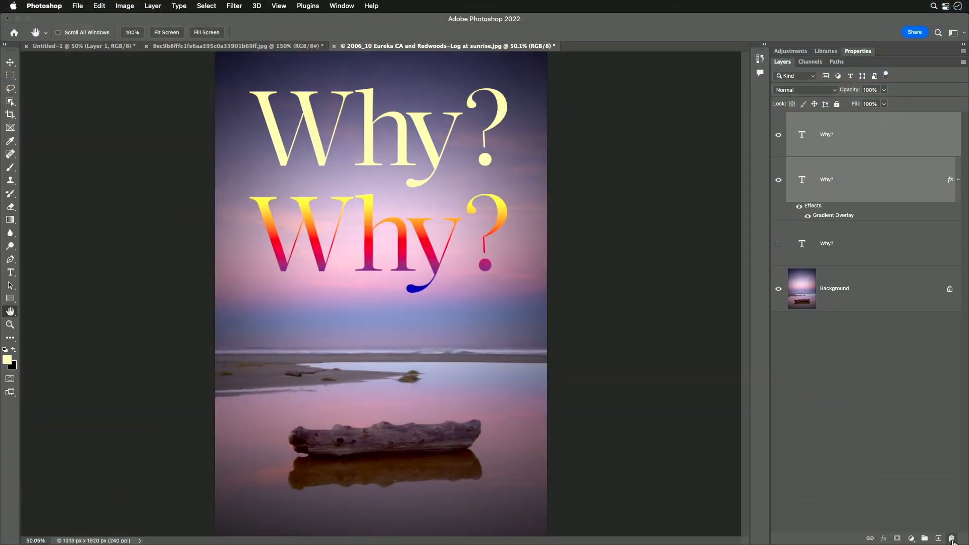
{"action": "left_click_drag", "start_coordinate": [814, 216], "coordinate": [951, 538]}
{"action": "left_click", "coordinate": [930, 474]}
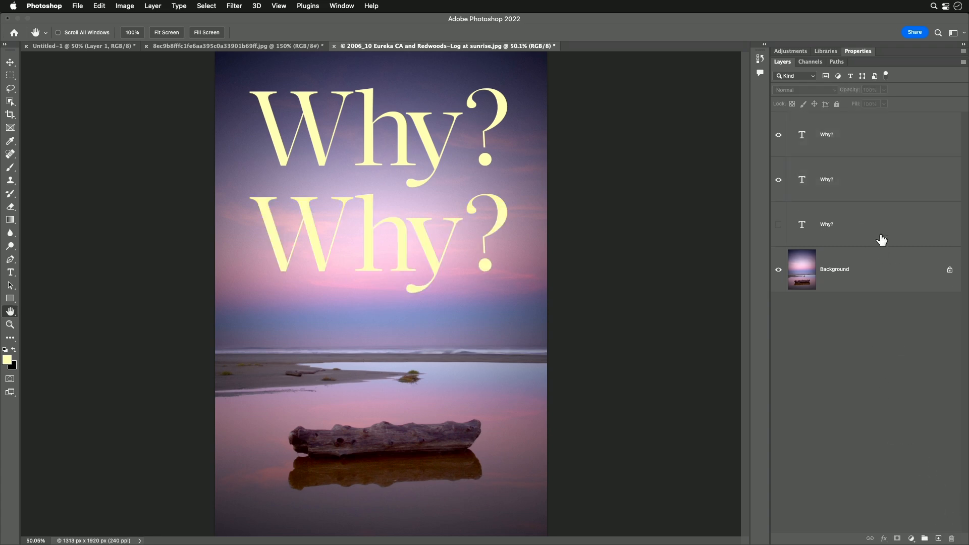
Step: Add a new layer above the top Why? text layer and fill it with an upward linear gradient using the Gradient tool
{"action": "left_click", "coordinate": [841, 135]}
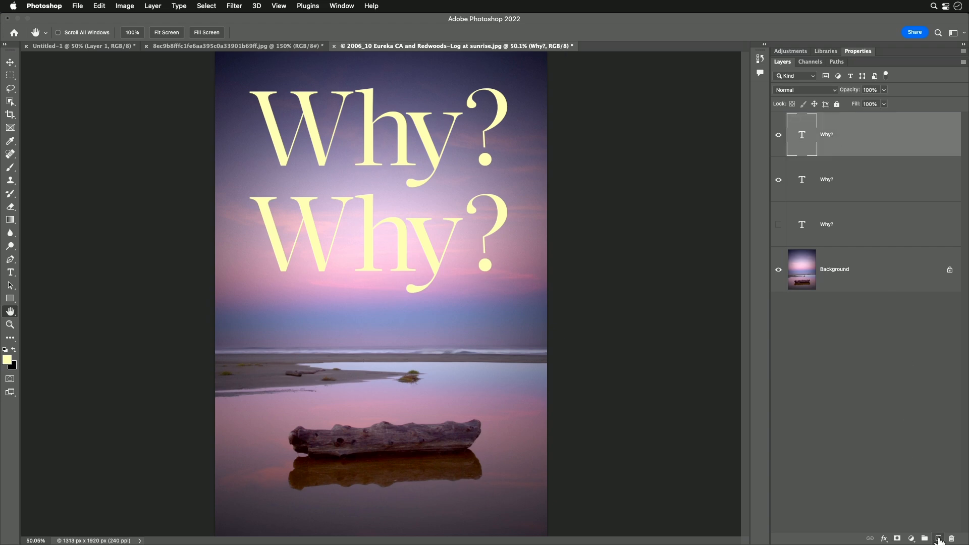
{"action": "left_click", "coordinate": [938, 538]}
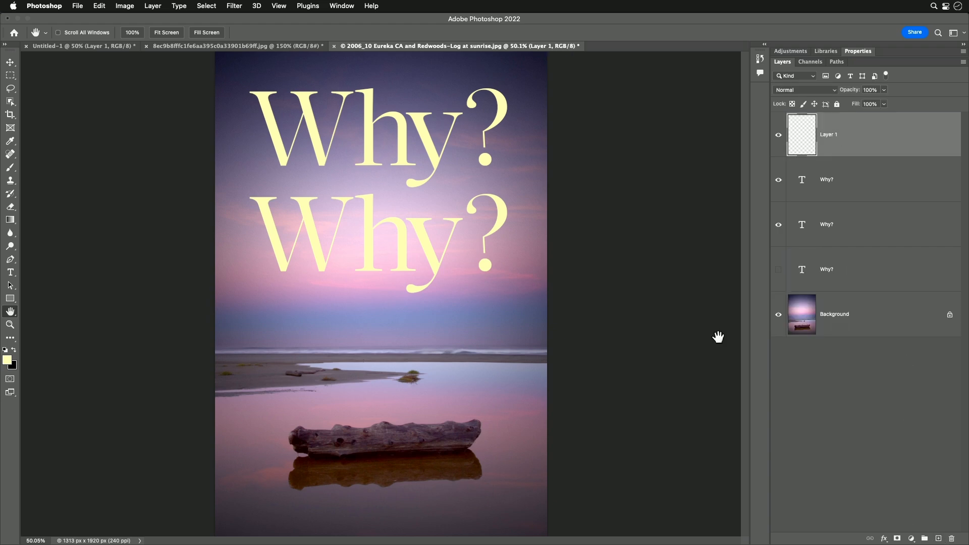
{"action": "left_click", "coordinate": [10, 221]}
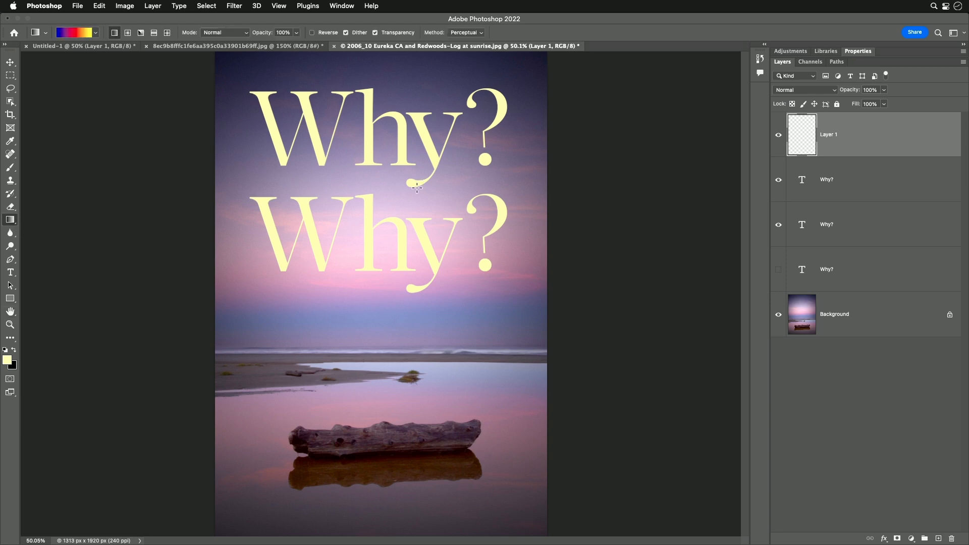
{"action": "left_click_drag", "start_coordinate": [410, 186], "coordinate": [389, 91]}
{"action": "left_click_drag", "start_coordinate": [373, 88], "coordinate": [373, 89]}
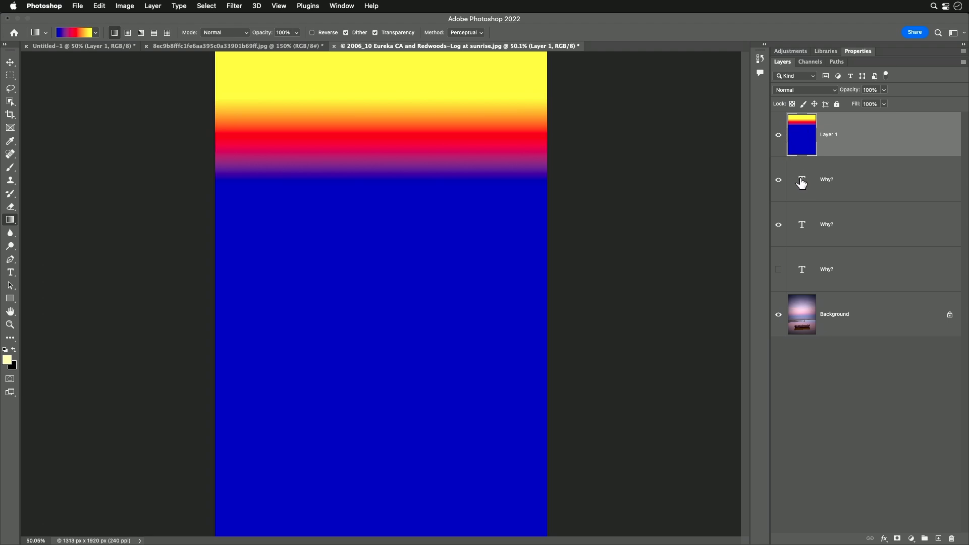
Step: Clip the gradient layer to the top Why? text layer beneath it
{"action": "left_click", "coordinate": [151, 5]}
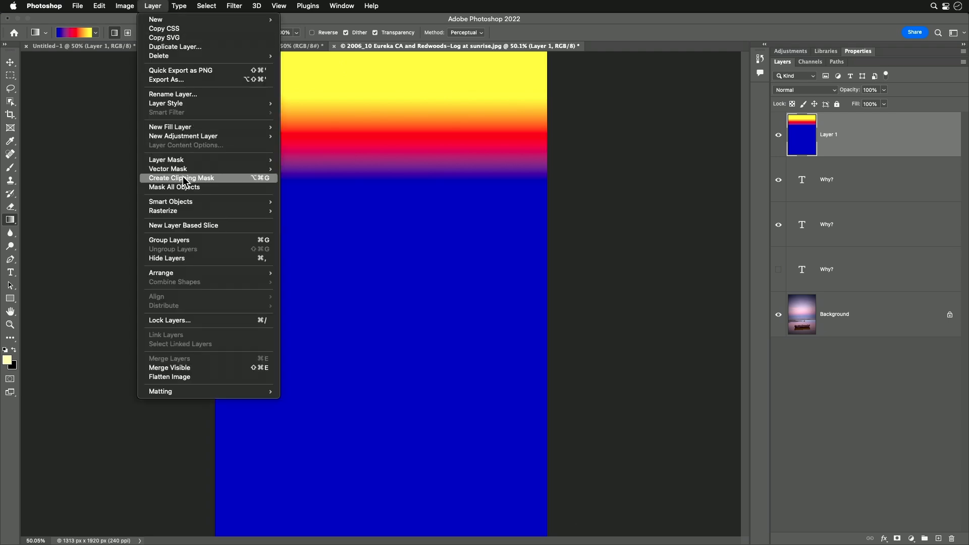
{"action": "left_click", "coordinate": [874, 398]}
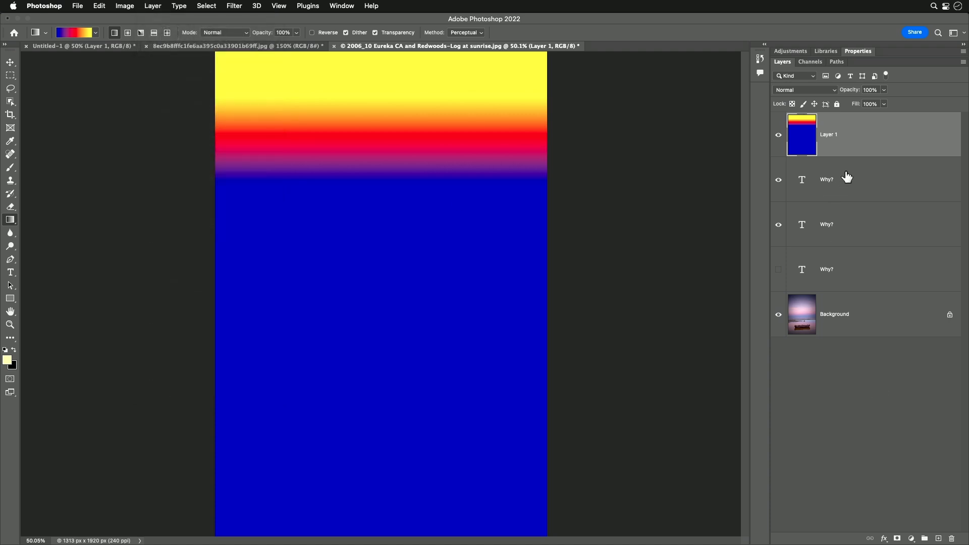
{"action": "left_click_drag", "start_coordinate": [846, 176], "coordinate": [857, 153]}
{"action": "left_click", "coordinate": [835, 154], "text": "alt"}
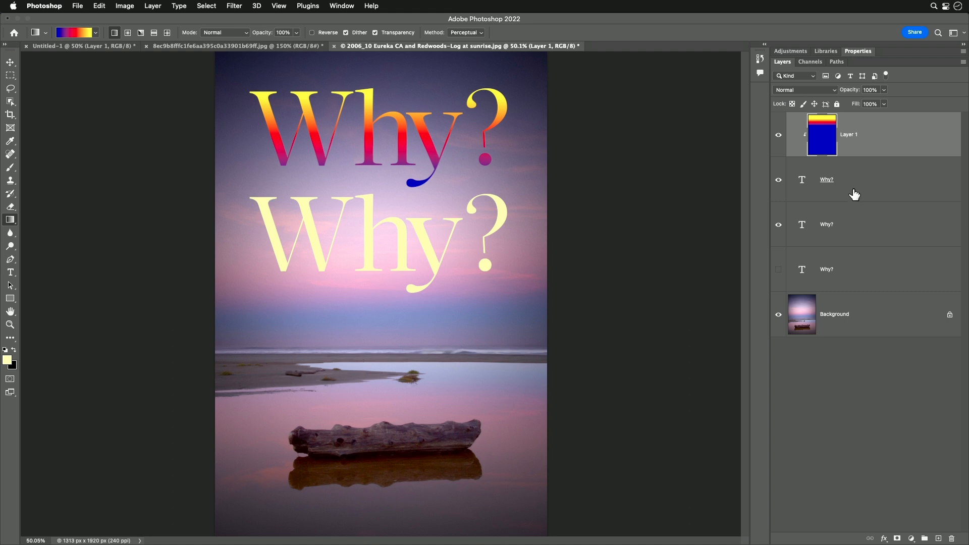
Step: Apply a Gradient Overlay effect, Linear at 90°, to the middle Why? text layer
{"action": "left_click", "coordinate": [858, 230]}
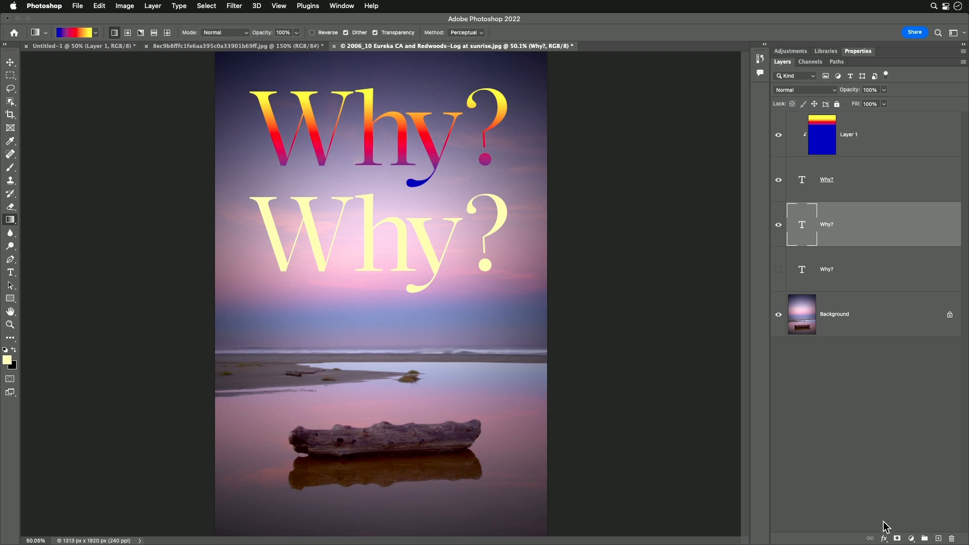
{"action": "left_click", "coordinate": [883, 538]}
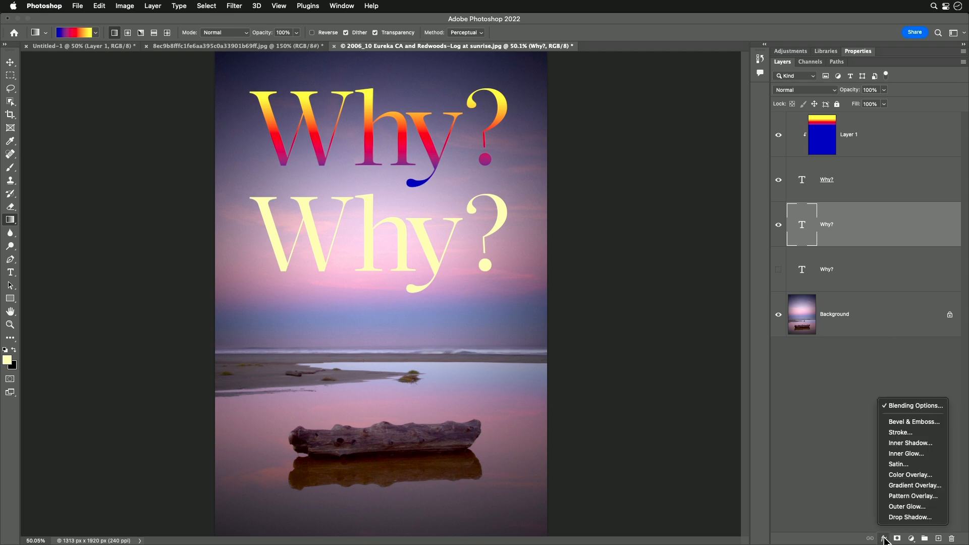
{"action": "left_click", "coordinate": [922, 485]}
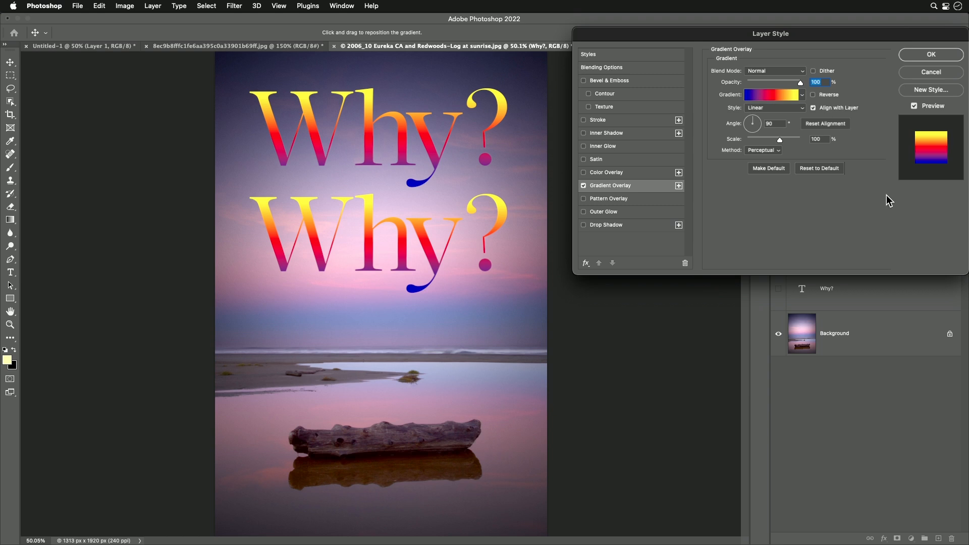
{"action": "left_click", "coordinate": [918, 53]}
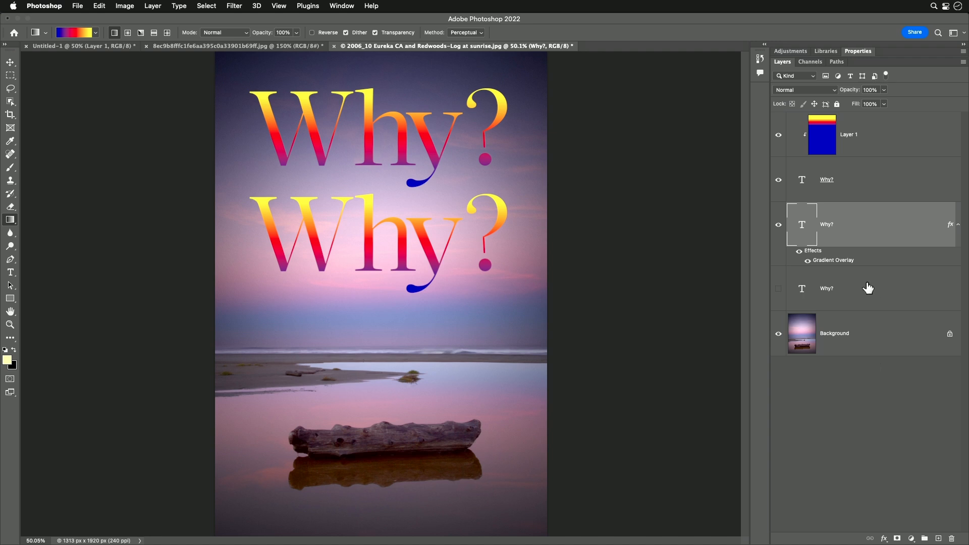
{"action": "left_click", "coordinate": [853, 188], "text": "shift"}
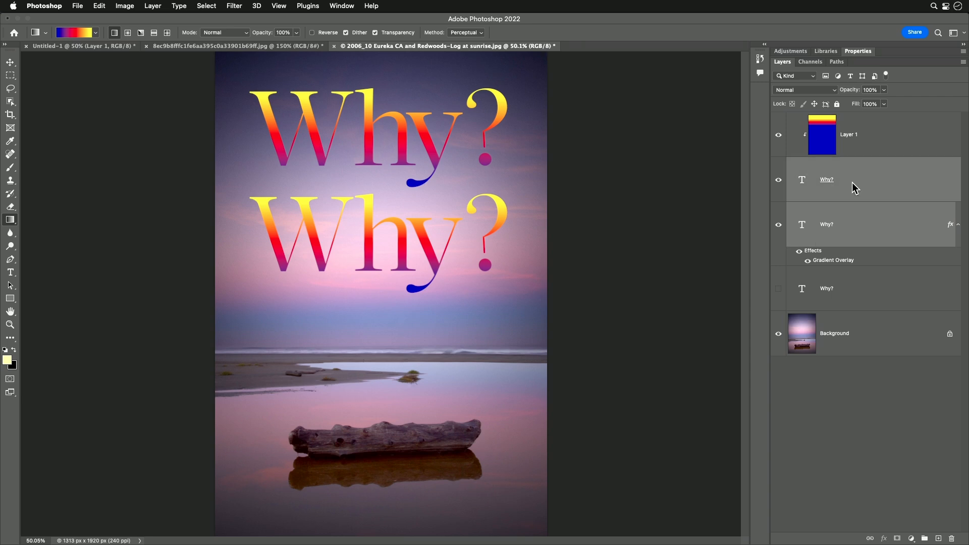
{"action": "left_click", "coordinate": [817, 91]}
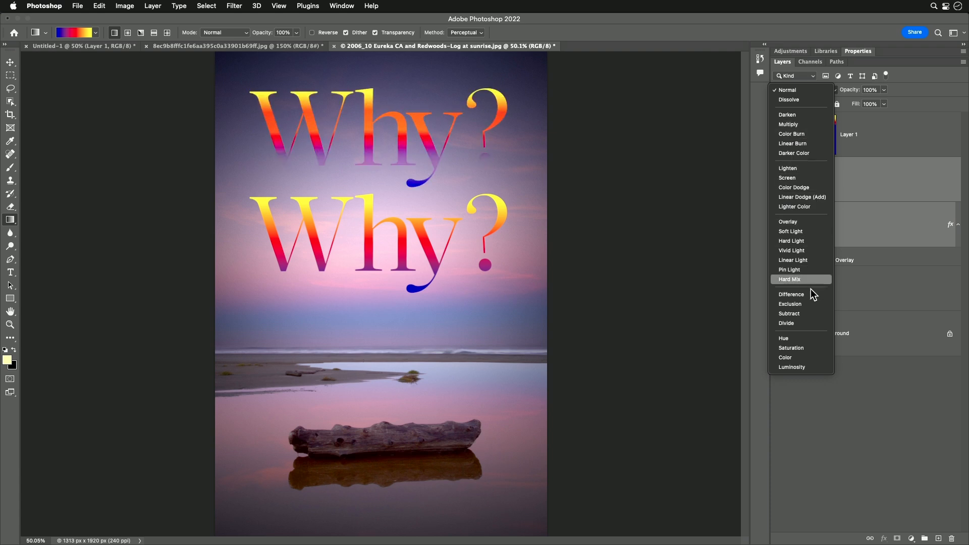
{"action": "left_click", "coordinate": [820, 89]}
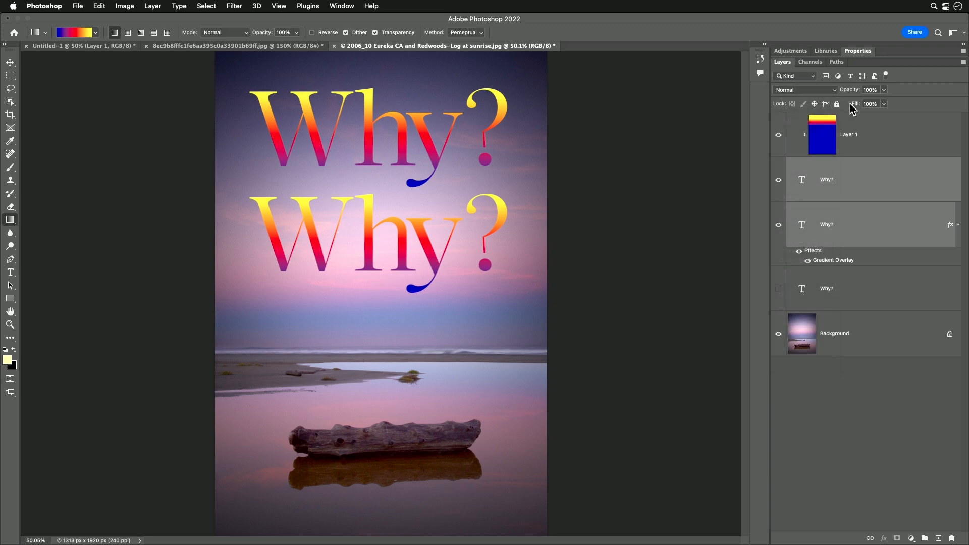
{"action": "left_click_drag", "start_coordinate": [856, 106], "coordinate": [966, 58]}
{"action": "left_click", "coordinate": [860, 383]}
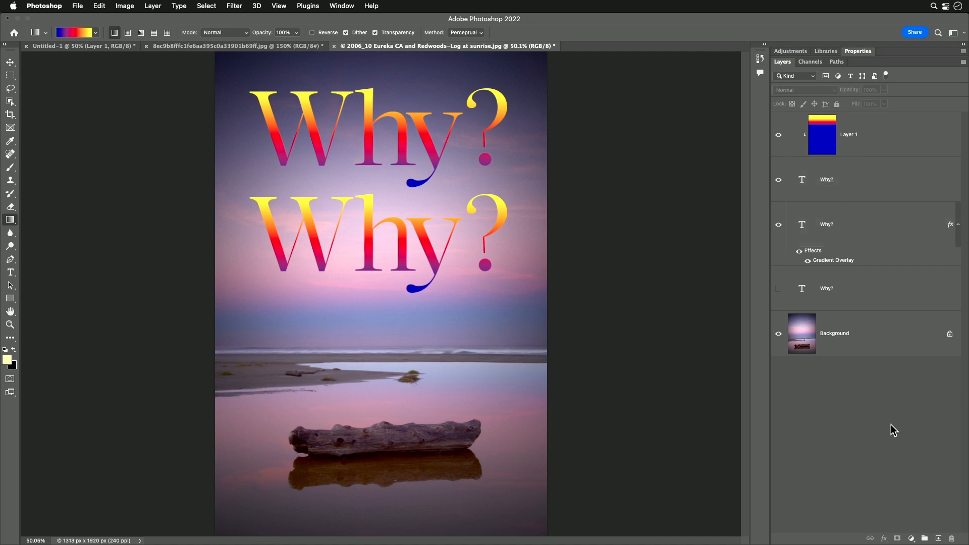
{"action": "left_click", "coordinate": [844, 181]}
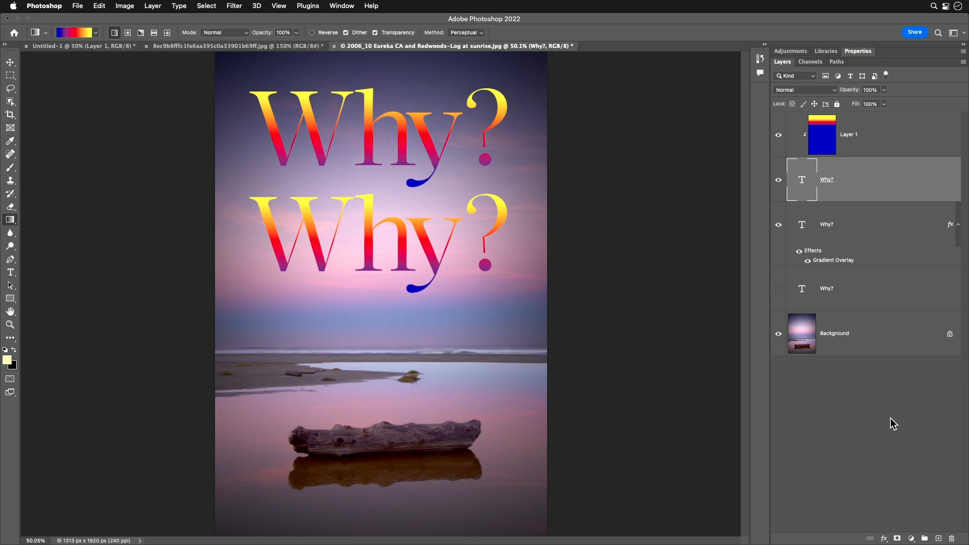
{"action": "left_click", "coordinate": [883, 539]}
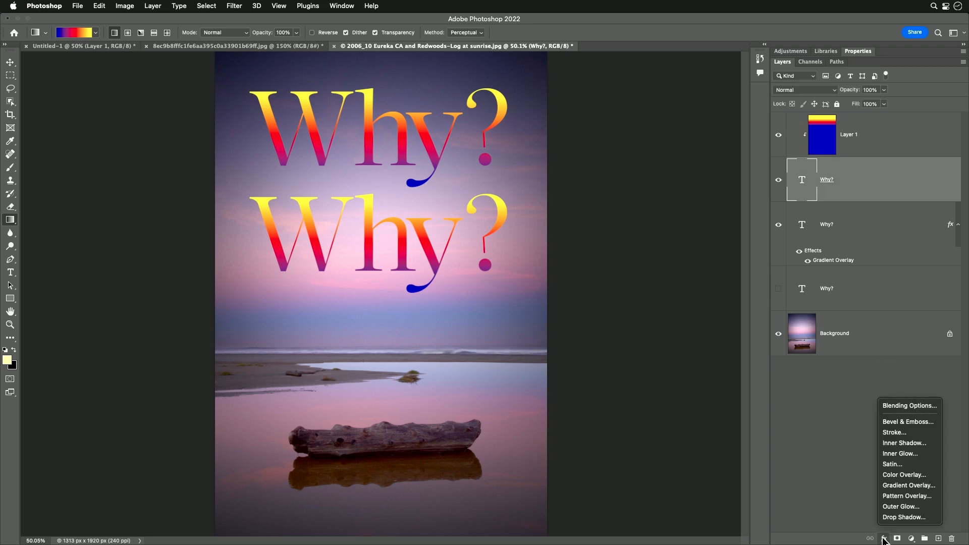
{"action": "left_click", "coordinate": [917, 404]}
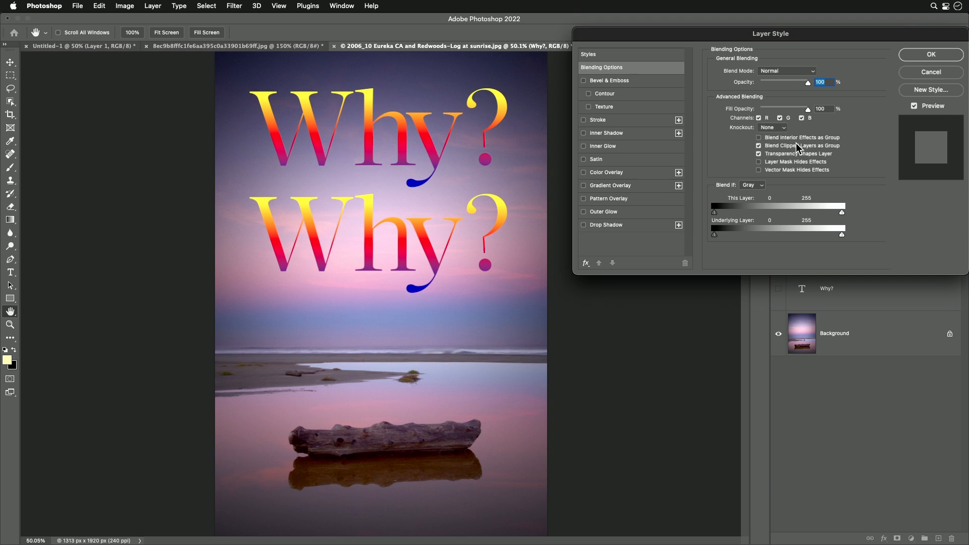
{"action": "left_click", "coordinate": [927, 72]}
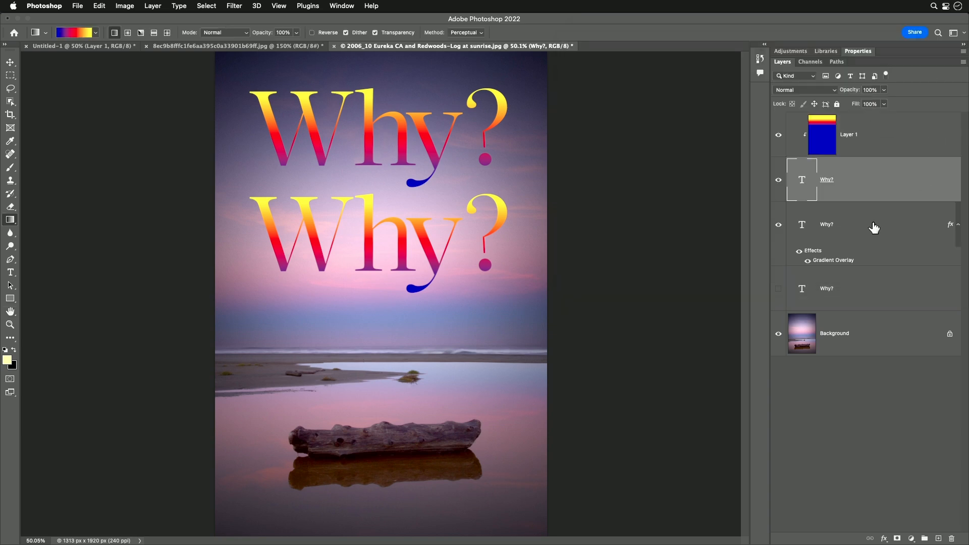
Step: Set the top Why? text layer's blend mode to Multiply
{"action": "left_click", "coordinate": [849, 226], "text": "shift"}
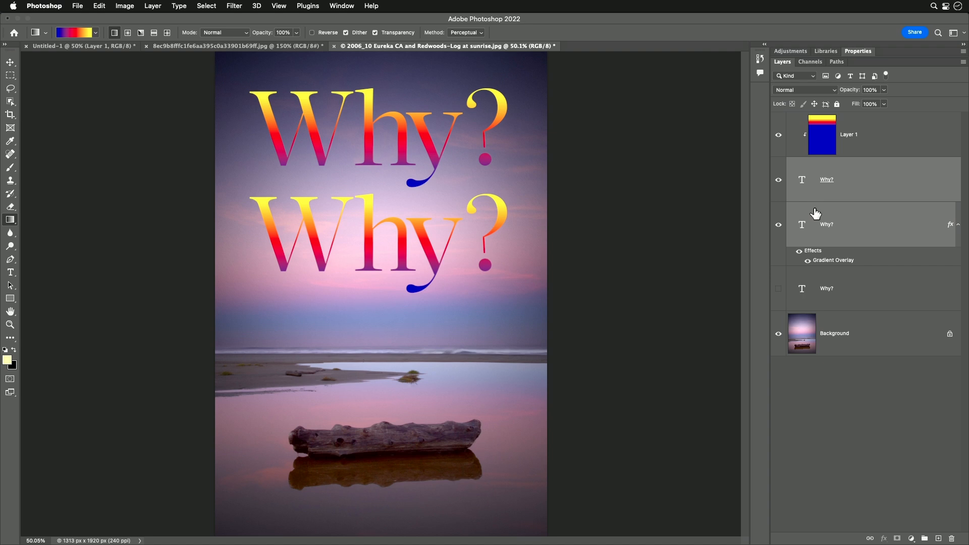
{"action": "left_click", "coordinate": [806, 90]}
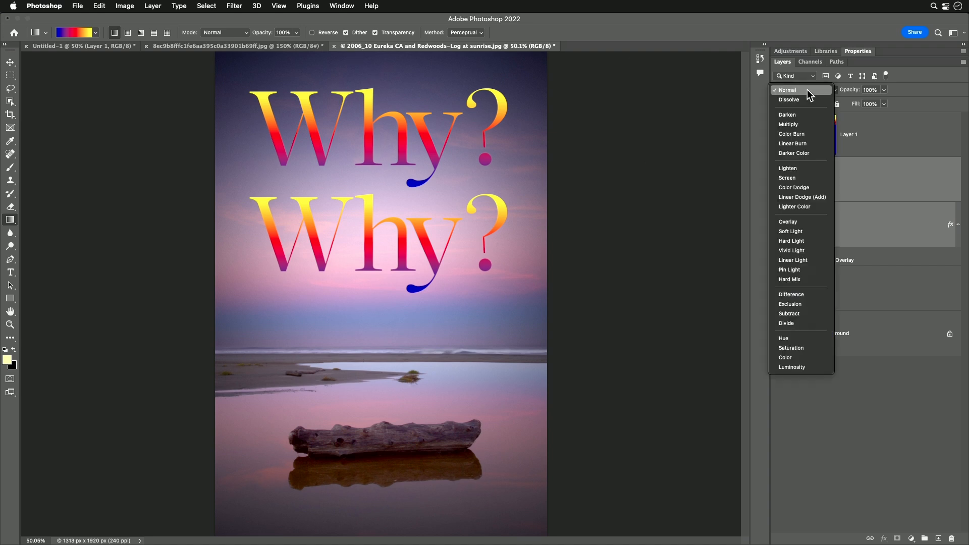
{"action": "left_click", "coordinate": [806, 124]}
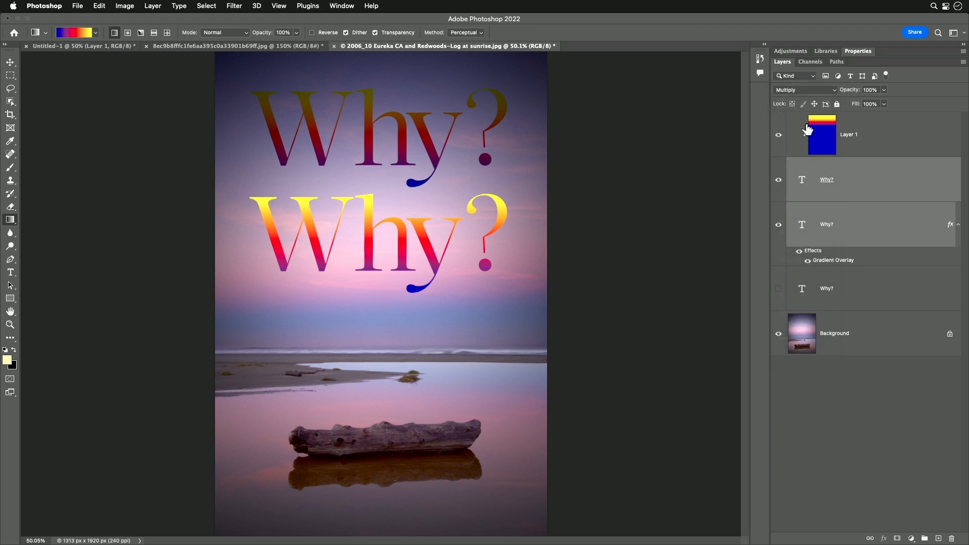
{"action": "left_click", "coordinate": [874, 386]}
Step: Turn off Blend Clipped Layers as Group in the top Why? text layer's blending options
{"action": "left_click", "coordinate": [857, 179]}
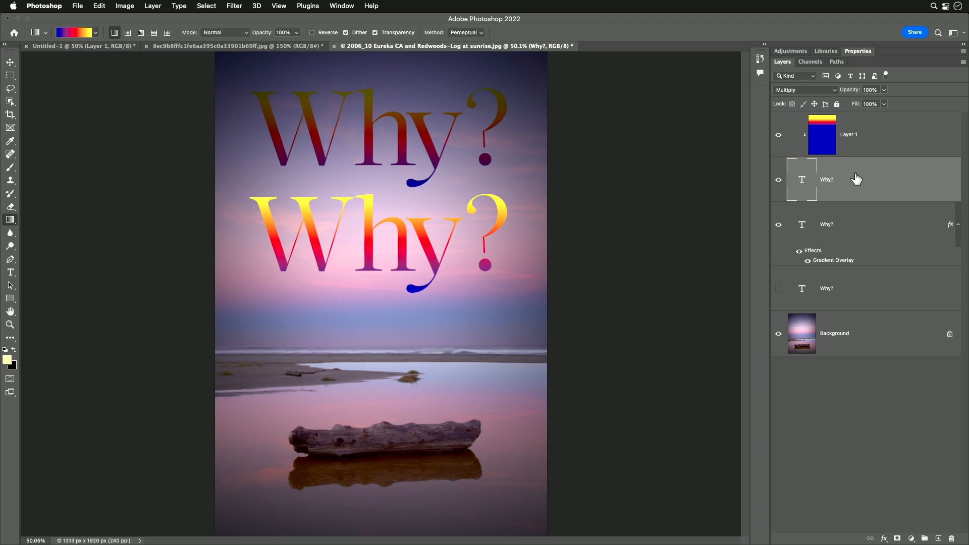
{"action": "left_click", "coordinate": [778, 180]}
{"action": "left_click", "coordinate": [778, 179]}
{"action": "left_click", "coordinate": [883, 537]}
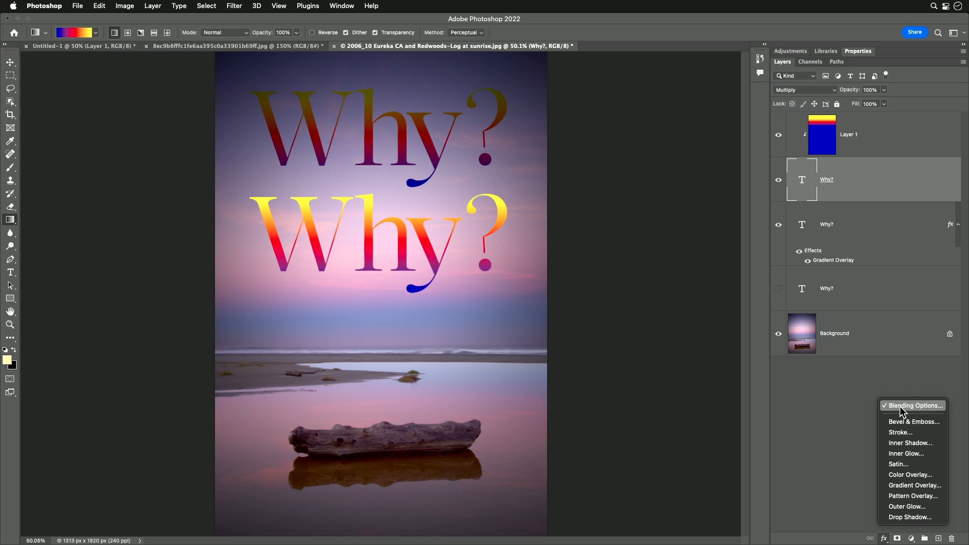
{"action": "left_click", "coordinate": [860, 397]}
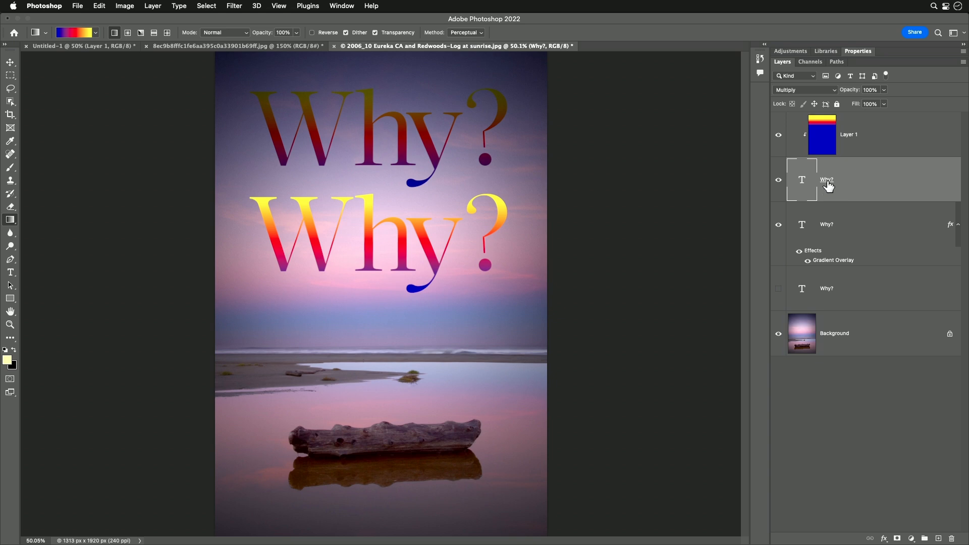
{"action": "double_click", "coordinate": [888, 181]}
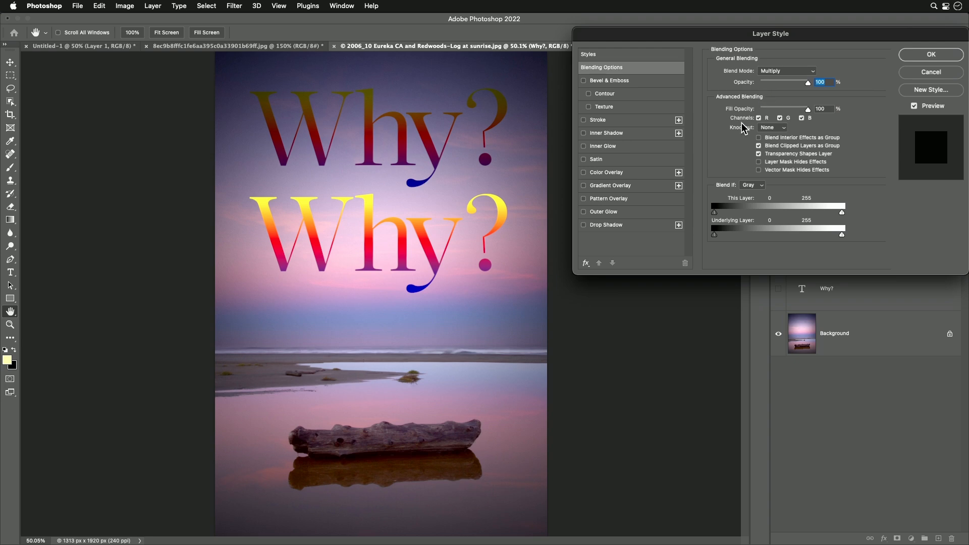
{"action": "left_click_drag", "start_coordinate": [834, 36], "coordinate": [819, 250]}
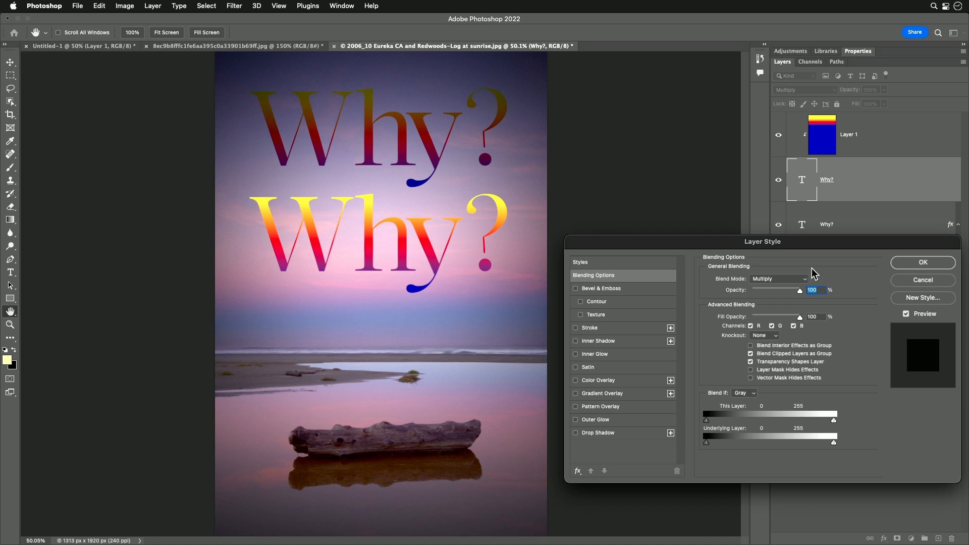
{"action": "left_click", "coordinate": [750, 353]}
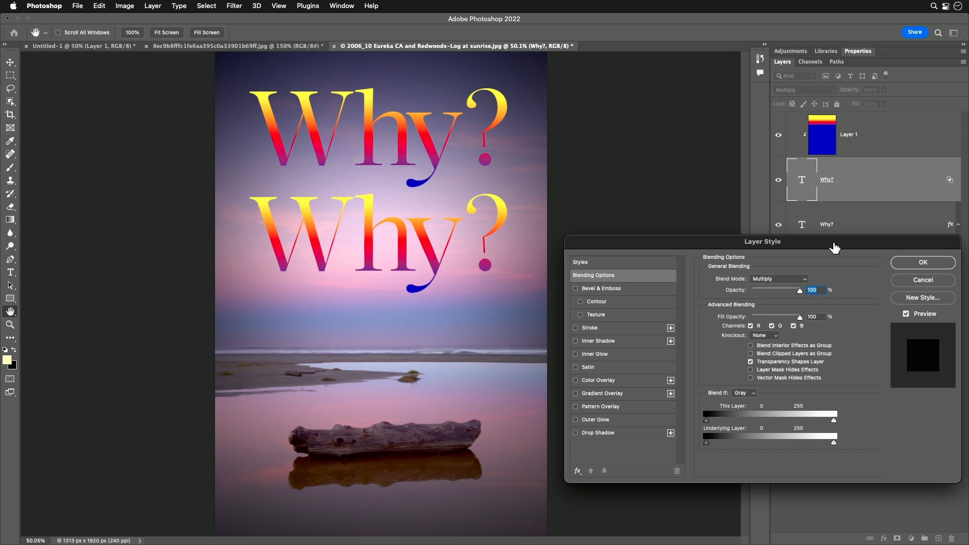
{"action": "left_click", "coordinate": [919, 263]}
Step: Toggle Blend Interior Effects as Group on and off in the middle Why? text layer's blending options
{"action": "left_click", "coordinate": [830, 225]}
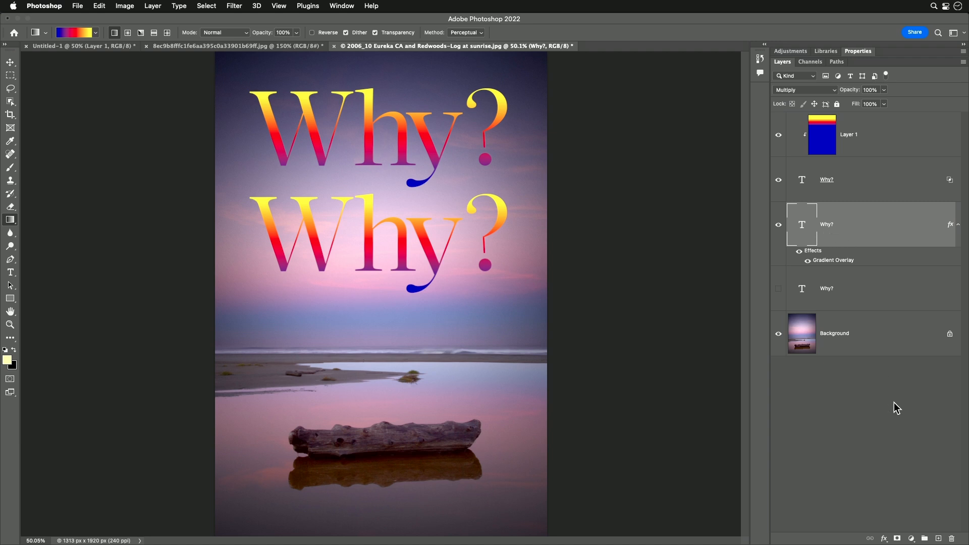
{"action": "left_click", "coordinate": [884, 539]}
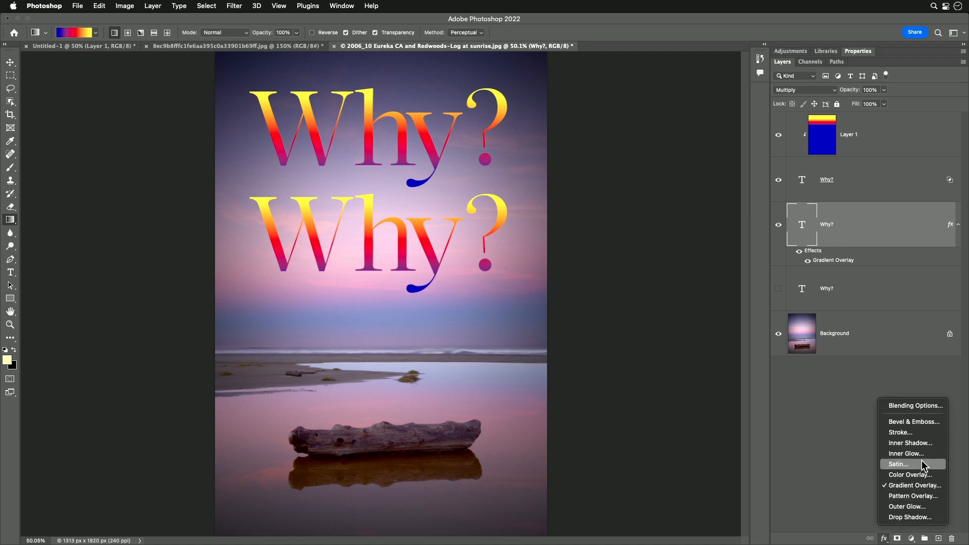
{"action": "left_click", "coordinate": [917, 406]}
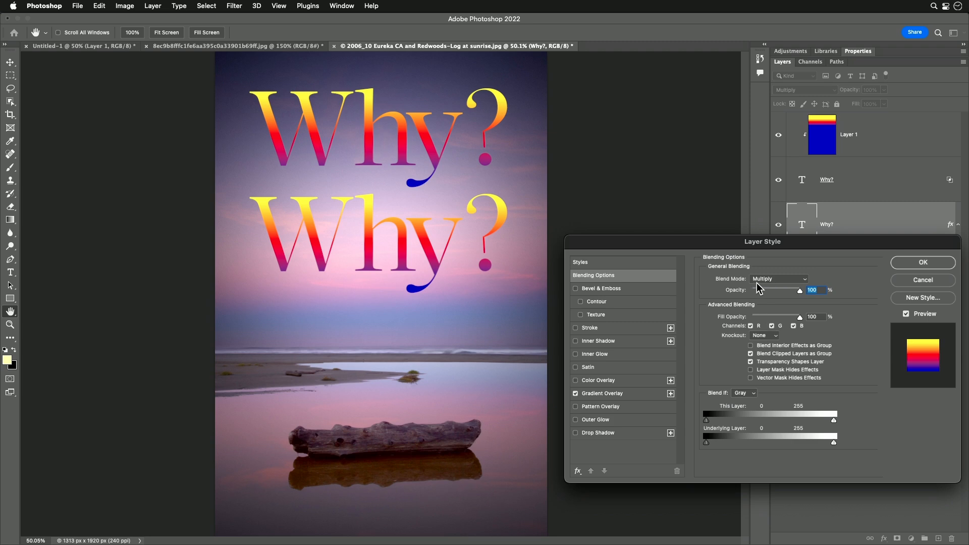
{"action": "left_click", "coordinate": [750, 346]}
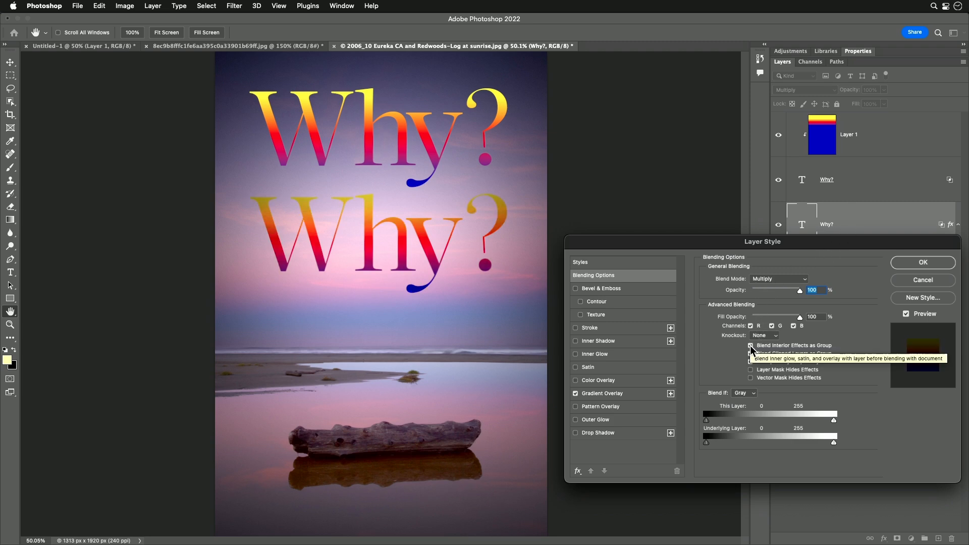
{"action": "left_click_drag", "start_coordinate": [857, 241], "coordinate": [841, 297]}
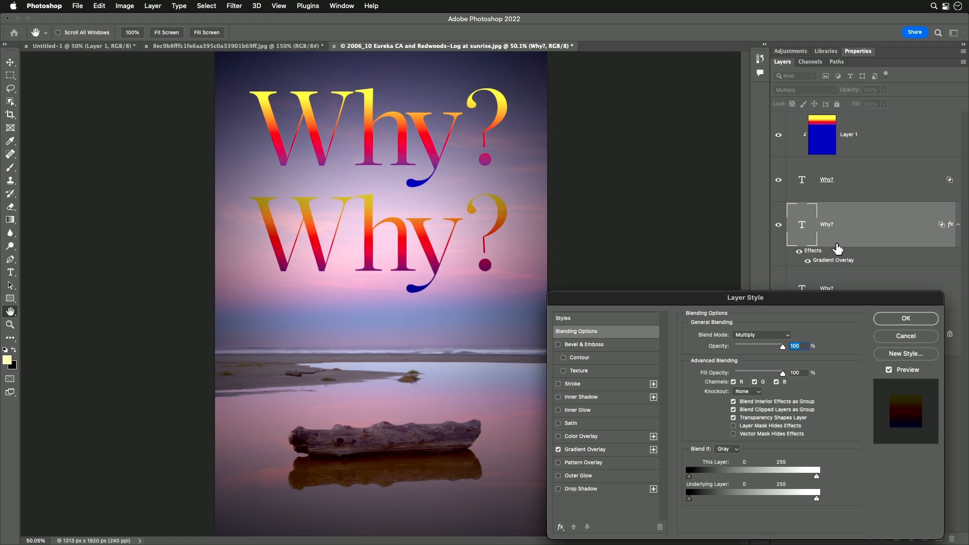
{"action": "left_click_drag", "start_coordinate": [811, 300], "coordinate": [811, 257]}
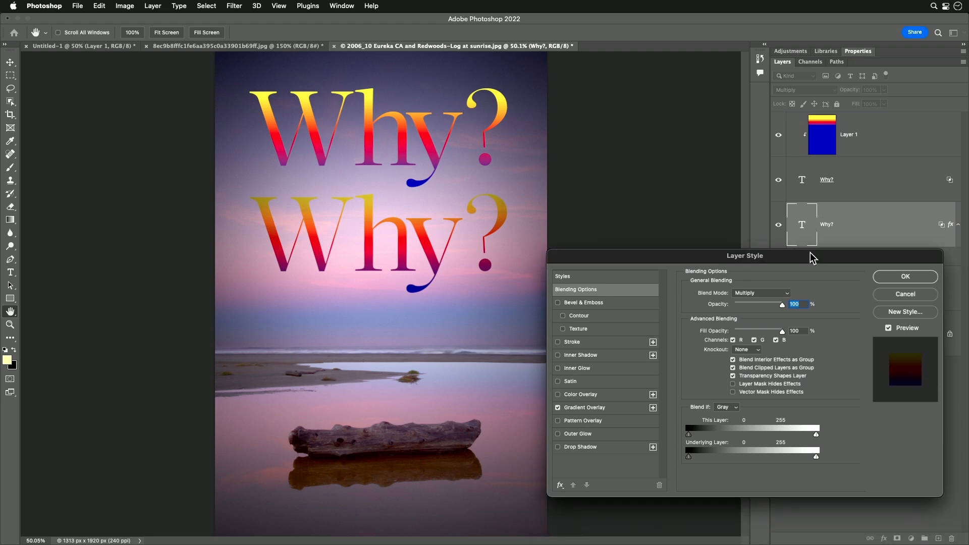
{"action": "left_click", "coordinate": [733, 360]}
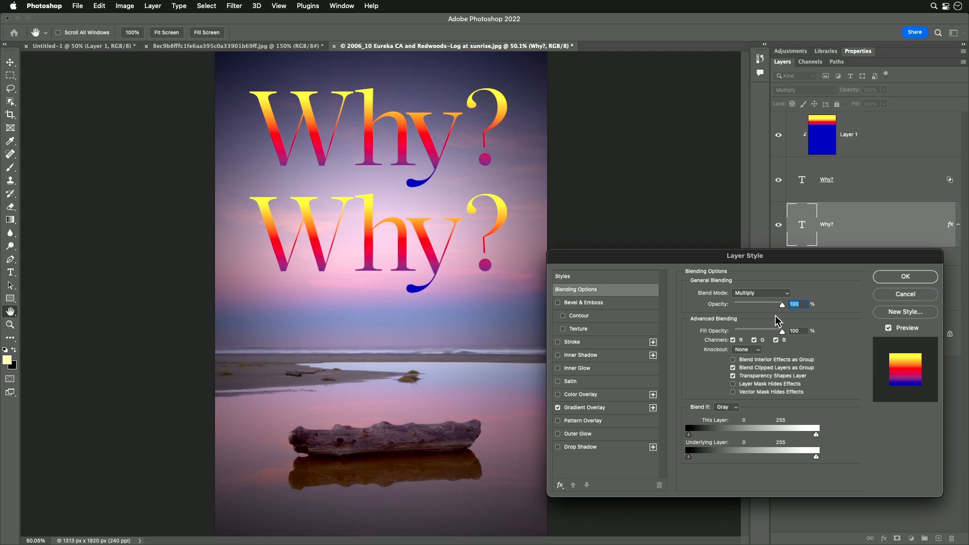
{"action": "key", "text": "Tab"}
{"action": "left_click", "coordinate": [906, 278]}
Step: Select all of the clipped gradient layer's pixels, delete them and deselect
{"action": "left_click", "coordinate": [844, 182]}
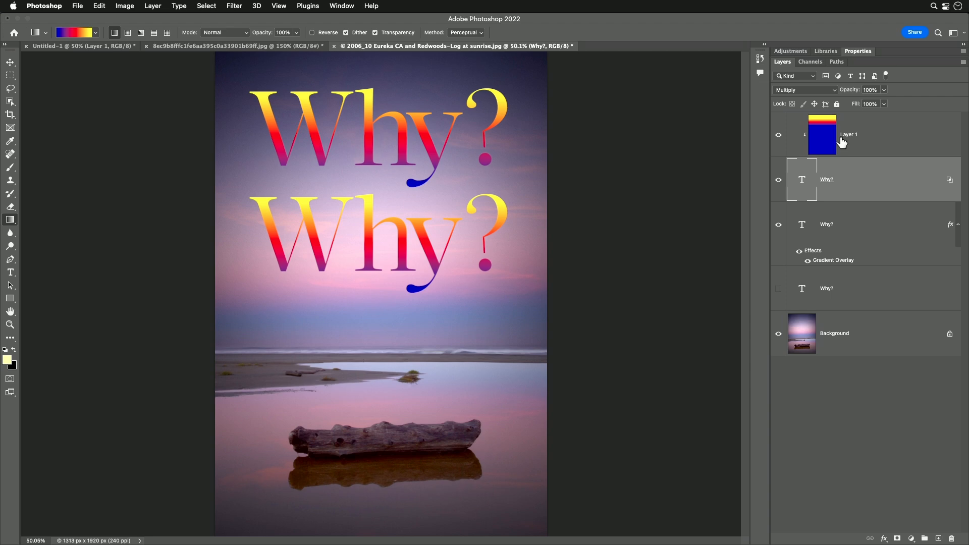
{"action": "left_click", "coordinate": [817, 140]}
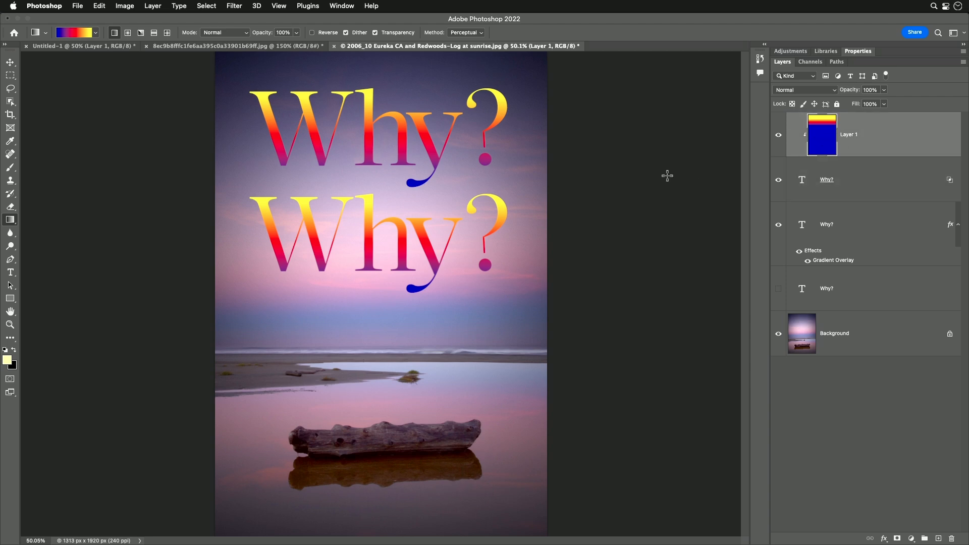
{"action": "key", "text": "super+a"}
{"action": "key", "text": "Delete"}
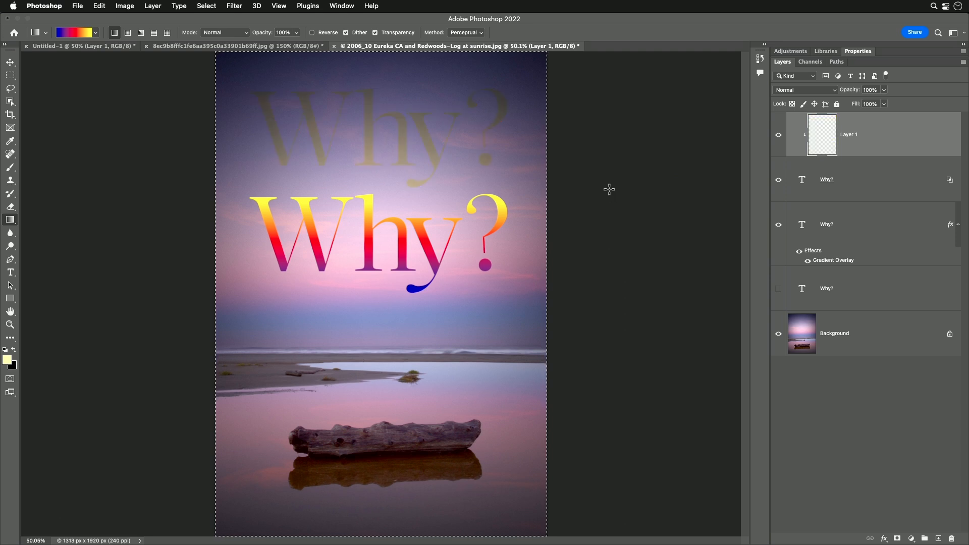
{"action": "key", "text": "super+d"}
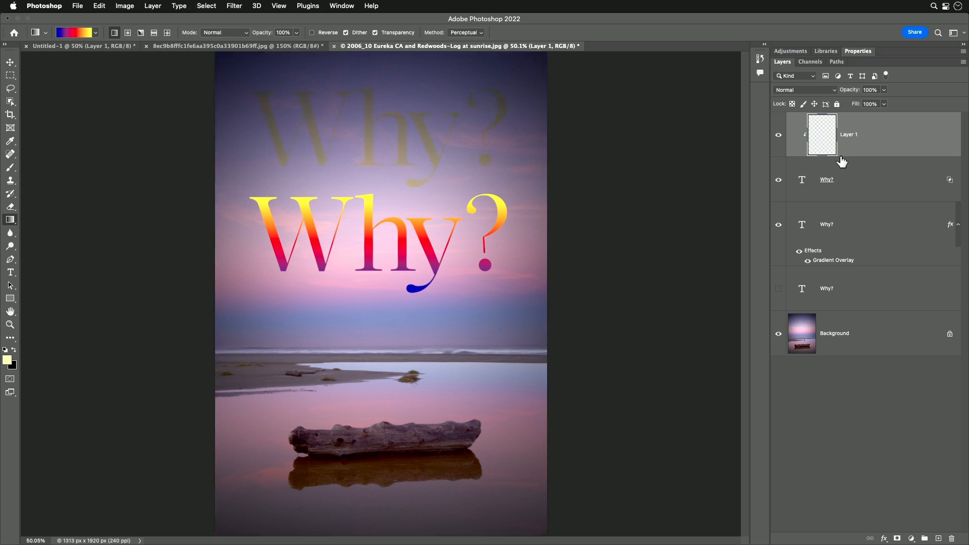
Step: Open and close the top Why? text layer's blending options to review them
{"action": "left_click", "coordinate": [855, 190]}
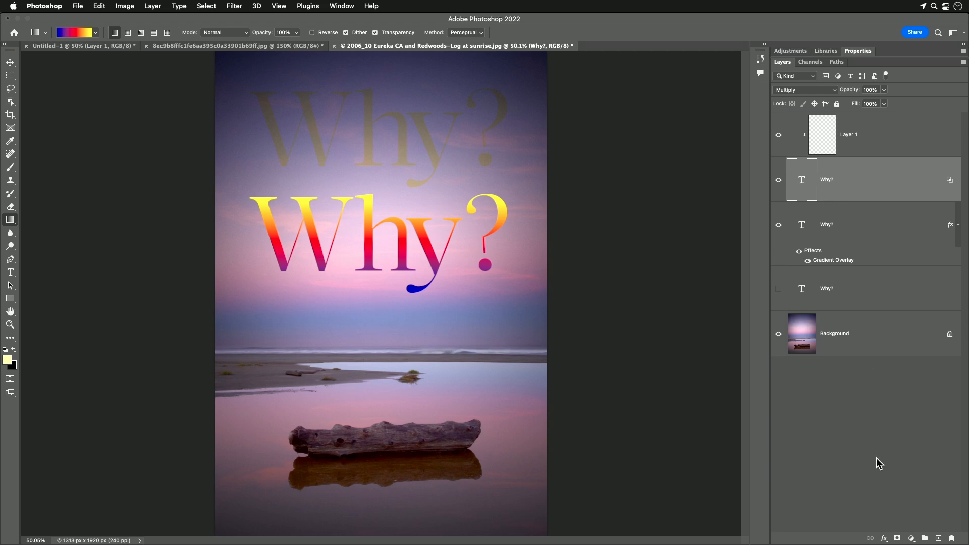
{"action": "left_click", "coordinate": [884, 538]}
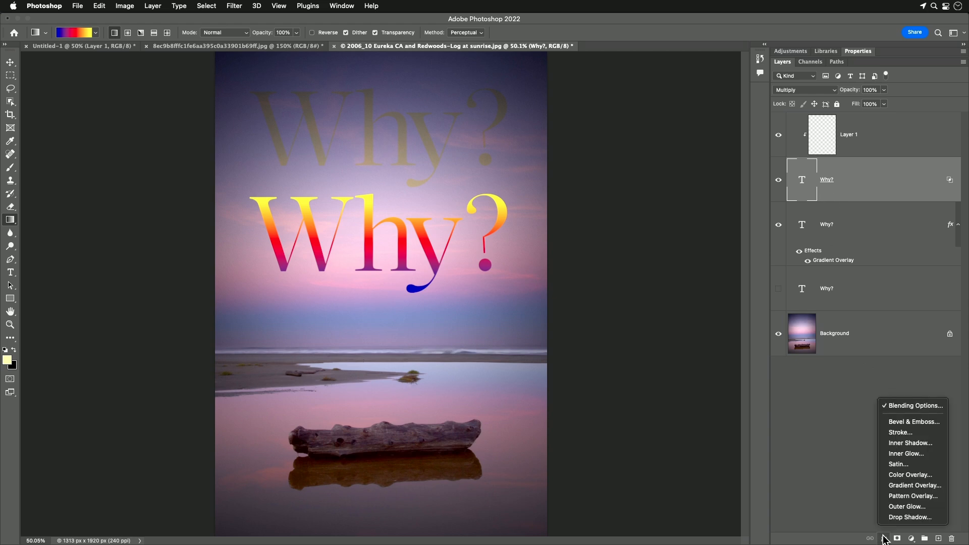
{"action": "left_click", "coordinate": [911, 405]}
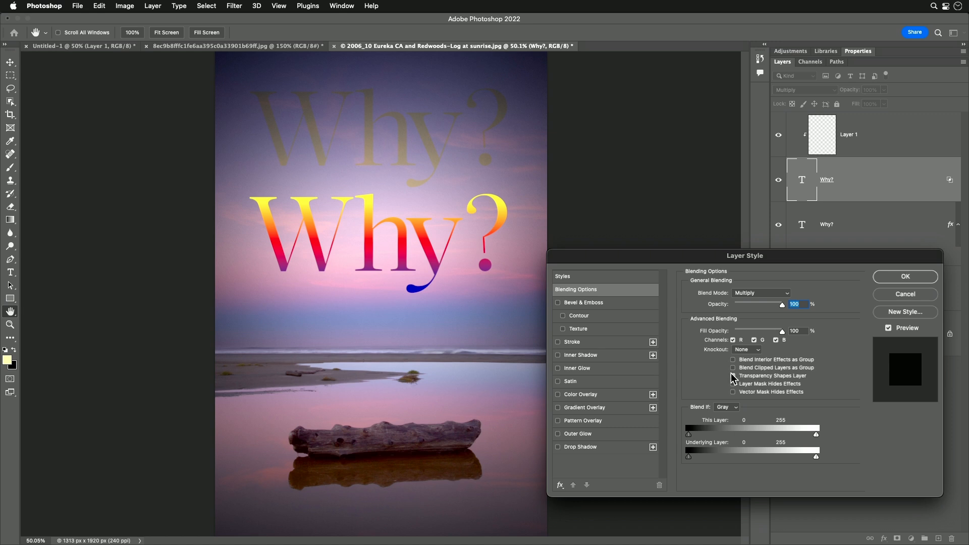
{"action": "left_click", "coordinate": [894, 279]}
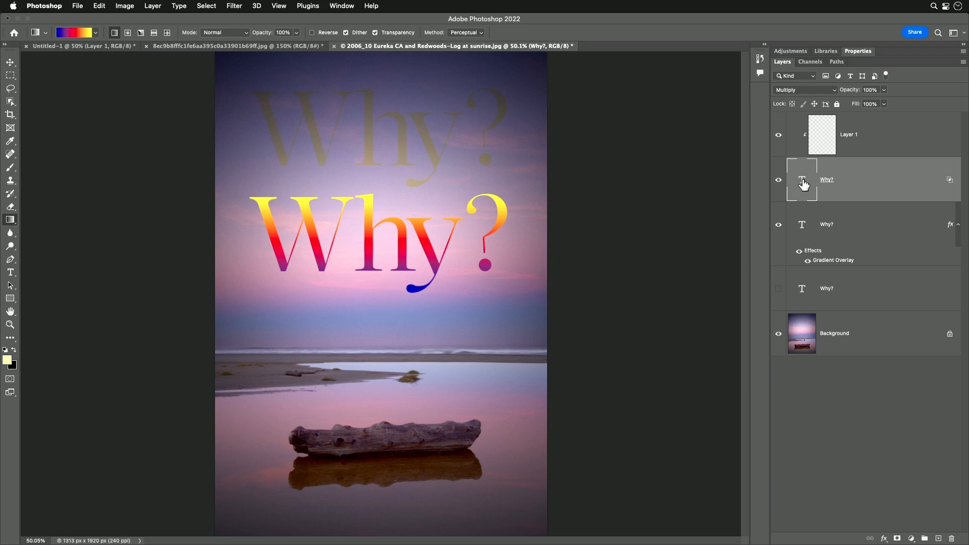
Step: Paint a light yellow Brush stroke at 40% opacity across the top Why? text on the emptied gradient layer
{"action": "left_click", "coordinate": [851, 139]}
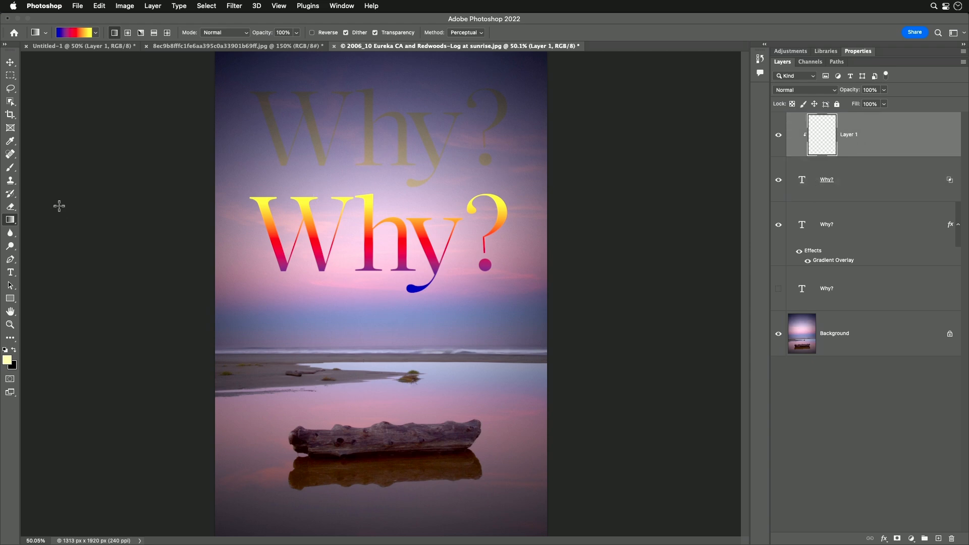
{"action": "left_click", "coordinate": [10, 168]}
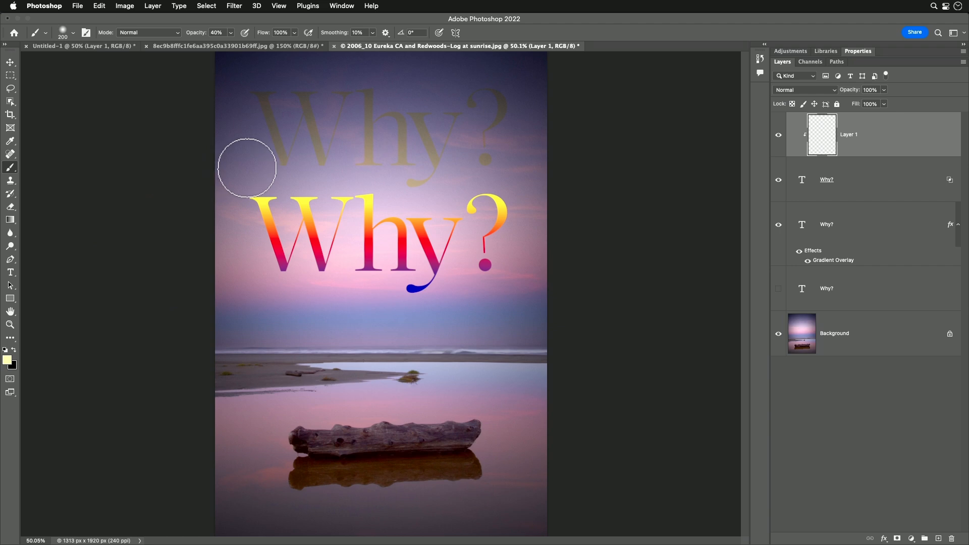
{"action": "left_click_drag", "start_coordinate": [247, 167], "coordinate": [504, 162]}
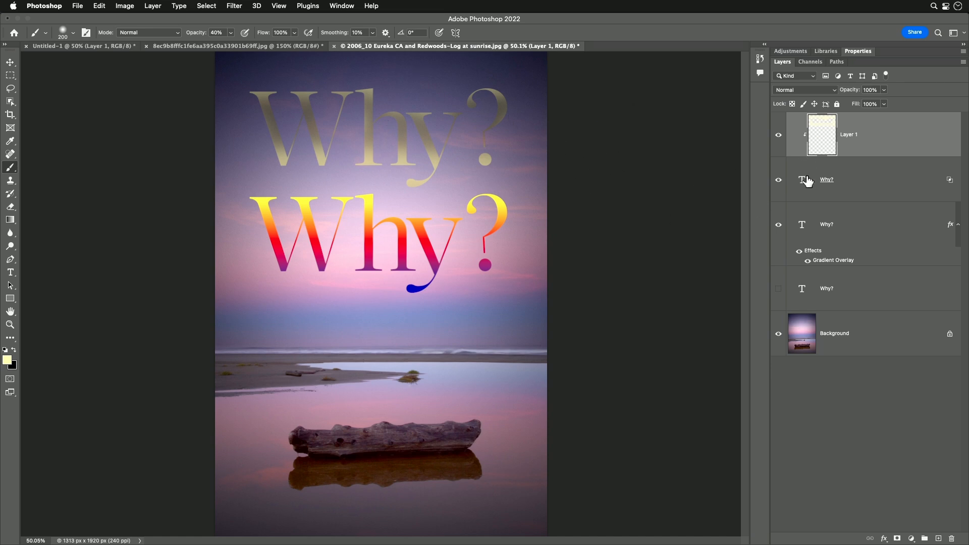
Step: Toggle Blend Clipped Layers as Group on and off for the top Why? text layer
{"action": "left_click", "coordinate": [859, 188]}
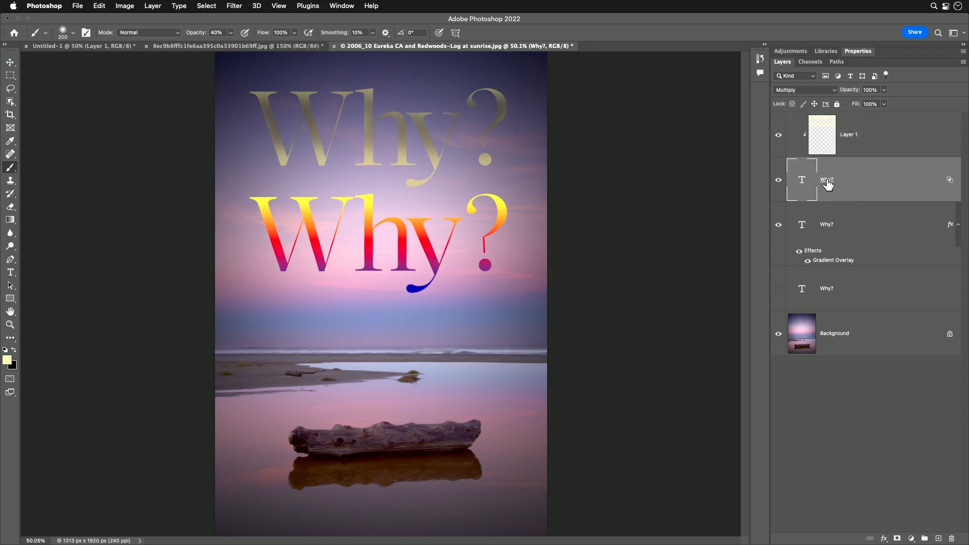
{"action": "double_click", "coordinate": [870, 182]}
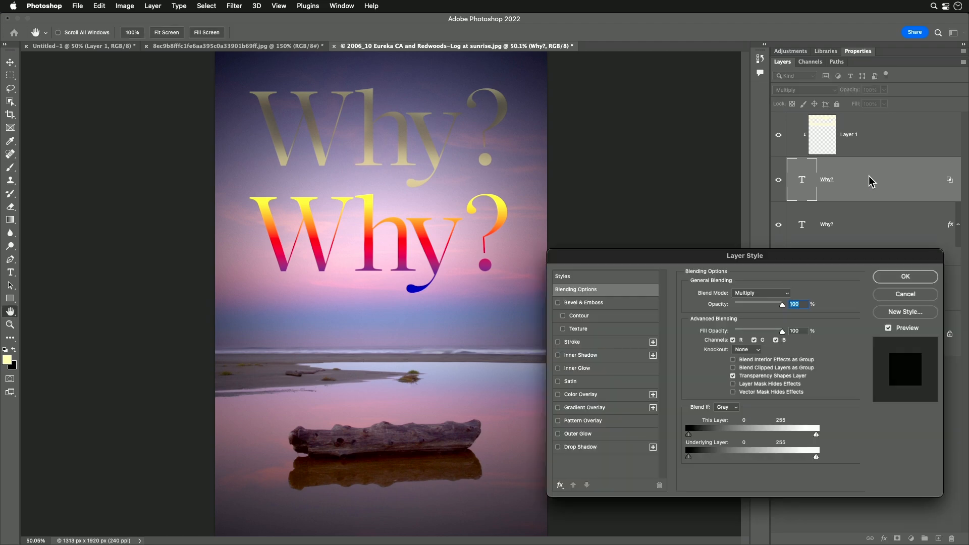
{"action": "left_click", "coordinate": [733, 368]}
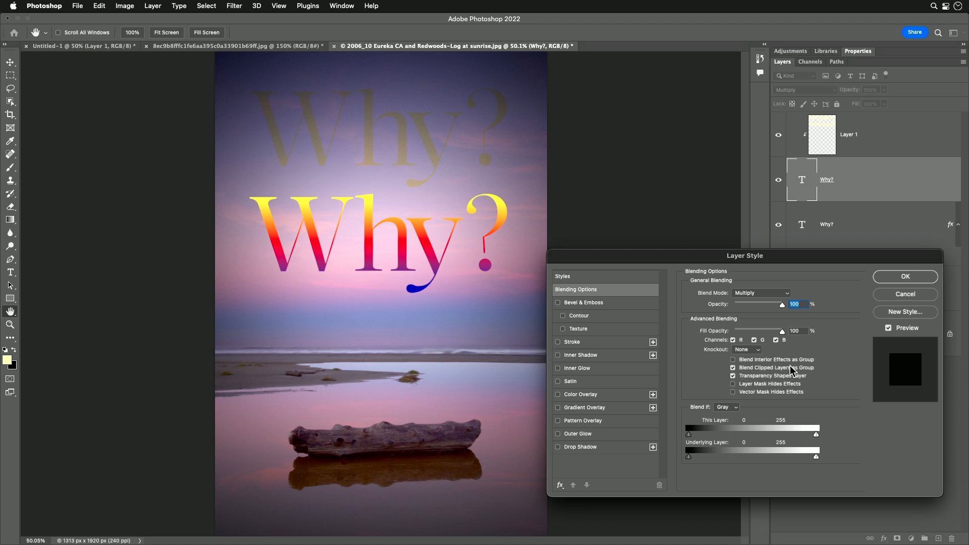
{"action": "left_click", "coordinate": [733, 368]}
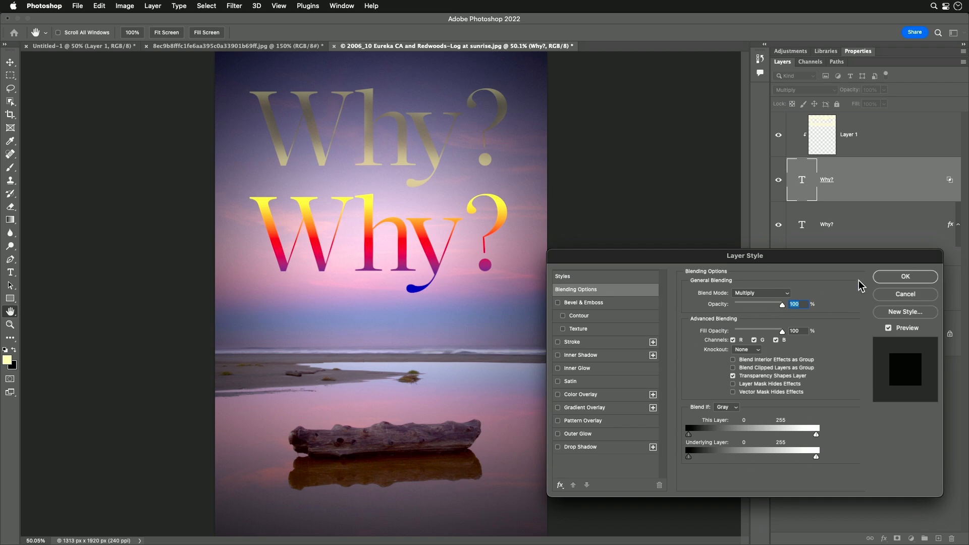
{"action": "left_click", "coordinate": [884, 278]}
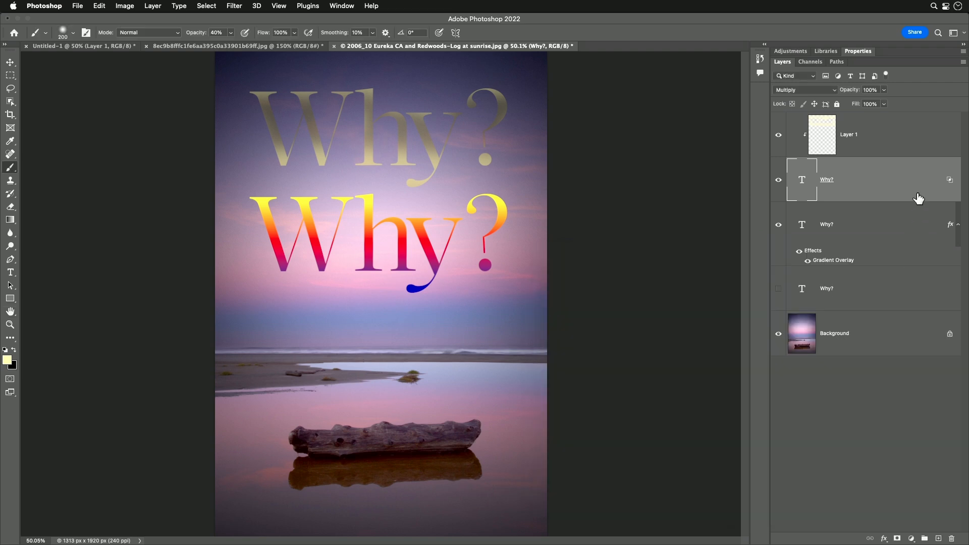
{"action": "double_click", "coordinate": [950, 186]}
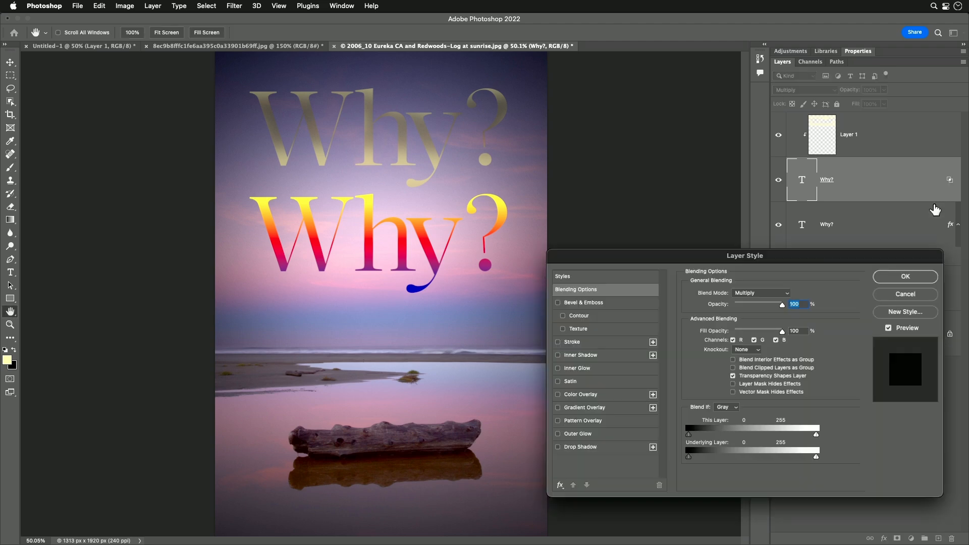
{"action": "left_click", "coordinate": [733, 375]}
{"action": "left_click", "coordinate": [732, 369]}
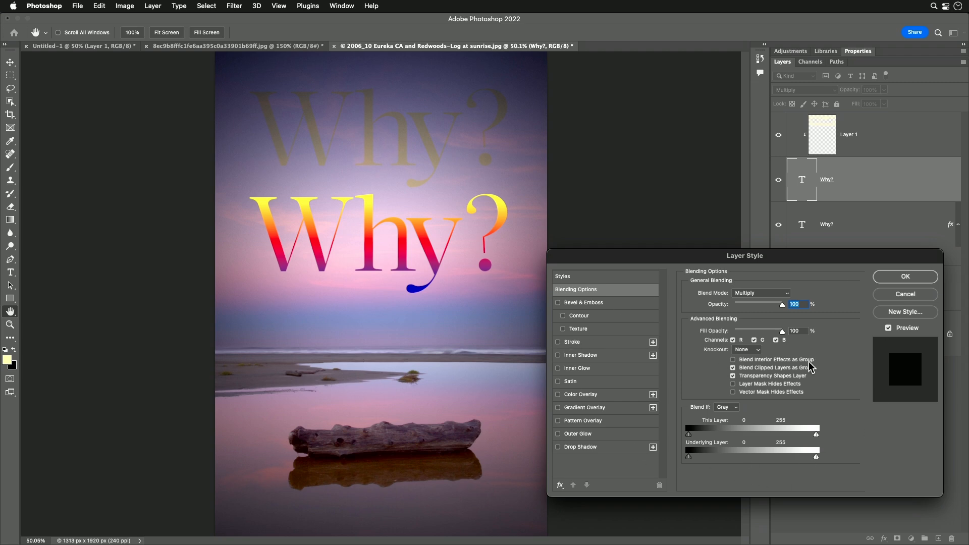
{"action": "left_click", "coordinate": [901, 294]}
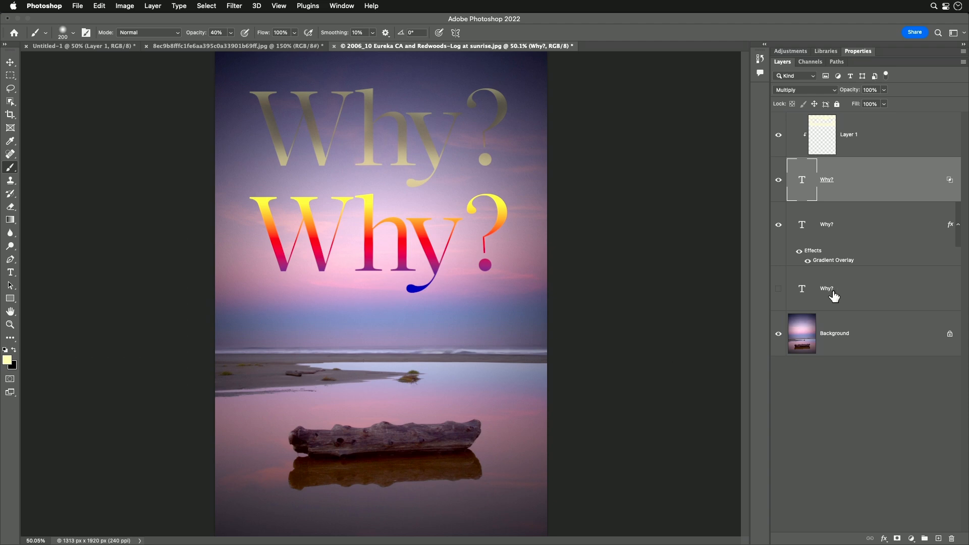
Step: Show the bottom Why? text layer and add a Pattern Overlay effect to it
{"action": "left_click", "coordinate": [778, 289]}
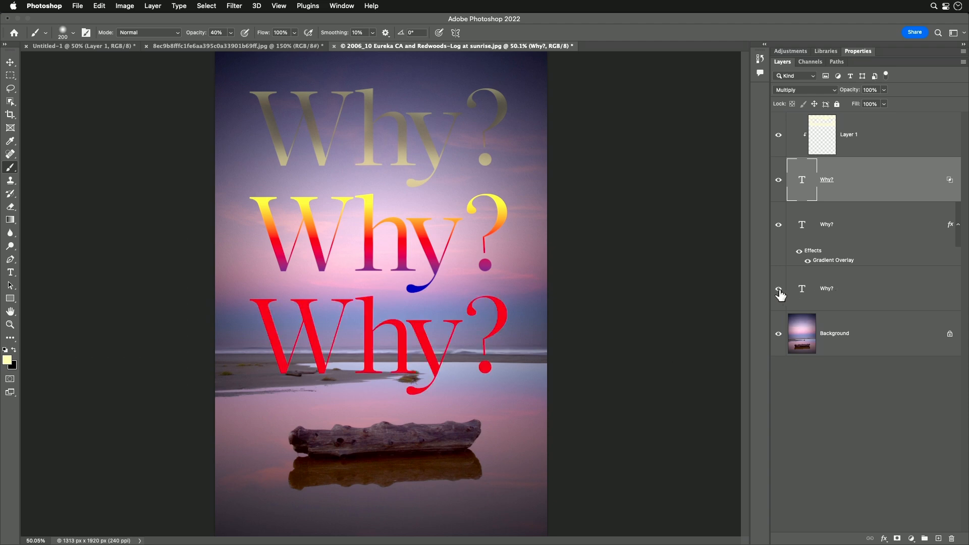
{"action": "left_click", "coordinate": [792, 301]}
{"action": "left_click", "coordinate": [884, 537]}
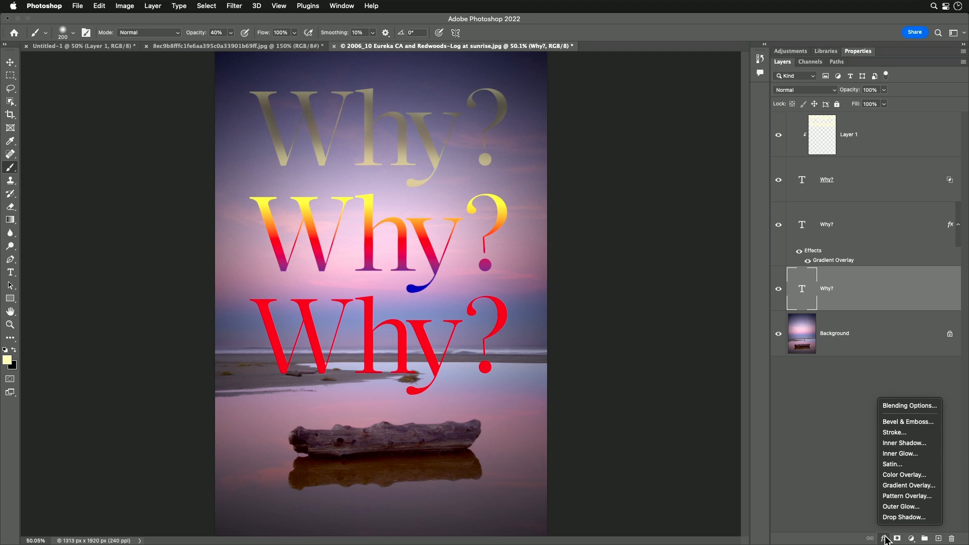
{"action": "left_click", "coordinate": [908, 496]}
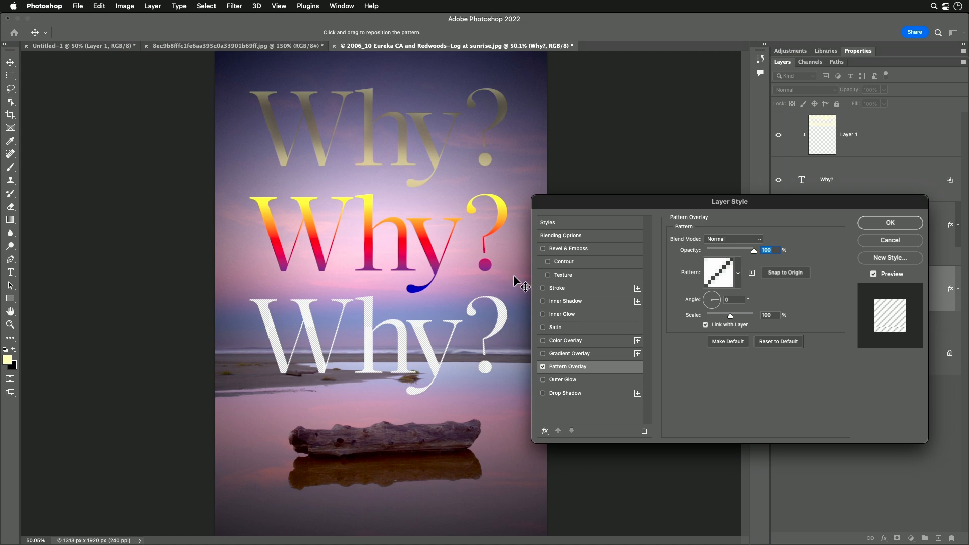
Step: Try the Pattern Overlay's blend mode at Multiply, then return it to Normal
{"action": "left_click", "coordinate": [760, 241]}
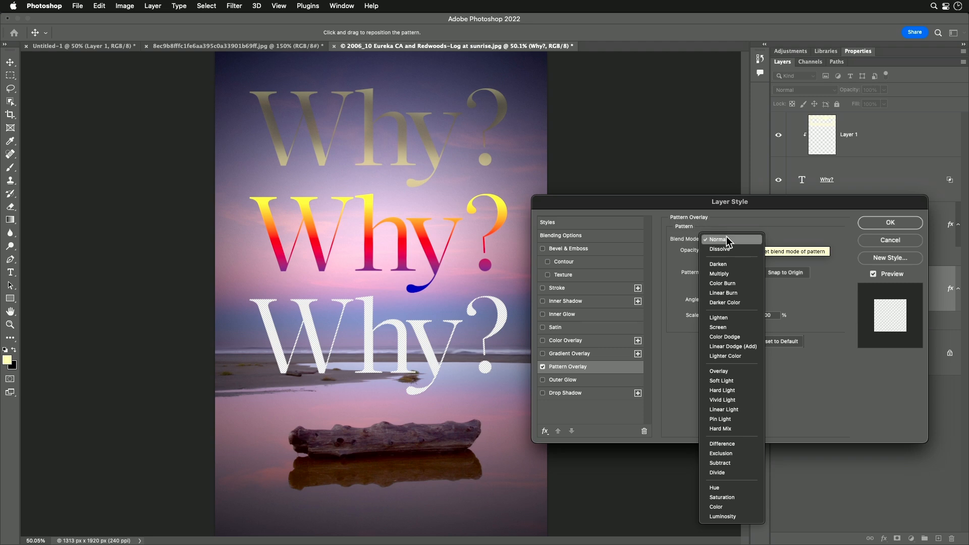
{"action": "left_click", "coordinate": [741, 277]}
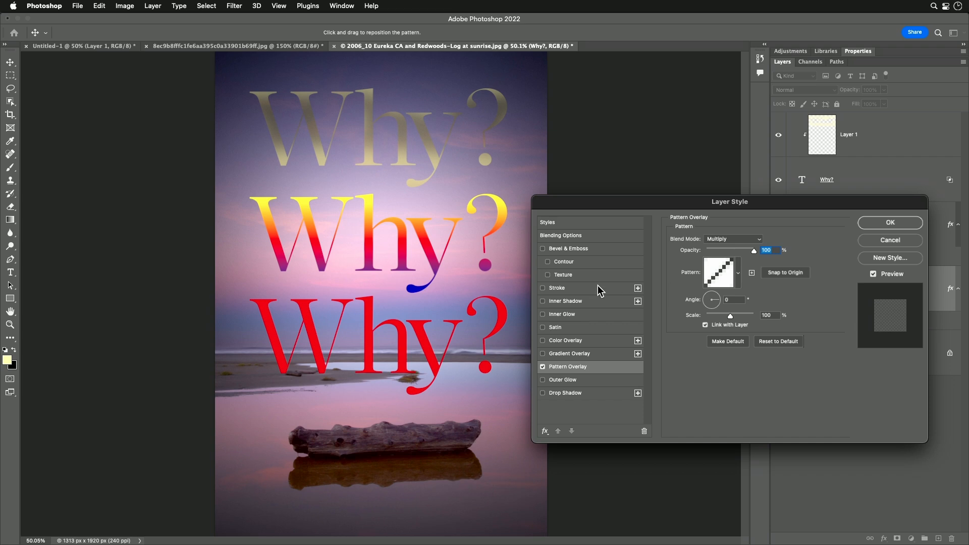
{"action": "left_click", "coordinate": [755, 239]}
{"action": "left_click", "coordinate": [744, 205]}
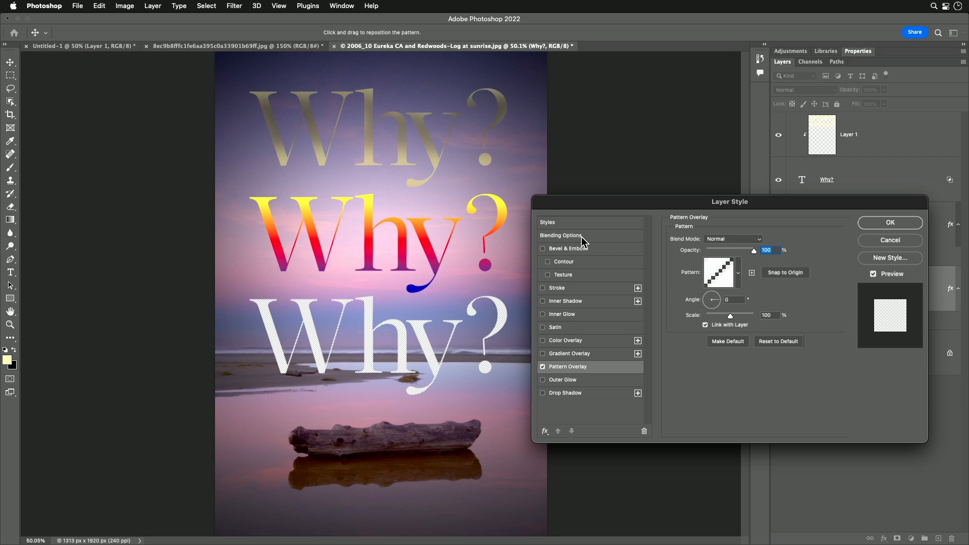
Step: Set the bottom Why? text layer's blend mode to Multiply and turn on Blend Interior Effects as Group
{"action": "left_click", "coordinate": [595, 236]}
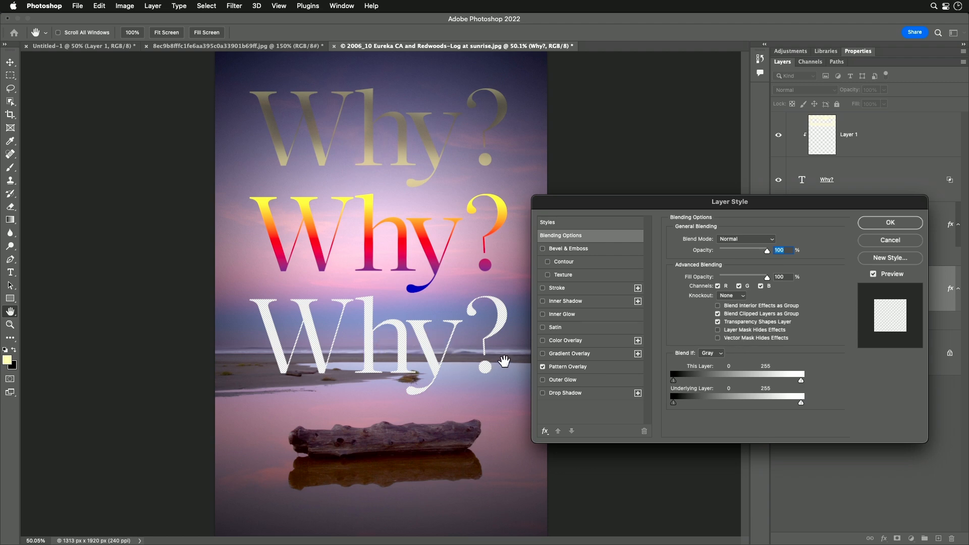
{"action": "left_click_drag", "start_coordinate": [817, 201], "coordinate": [671, 31]}
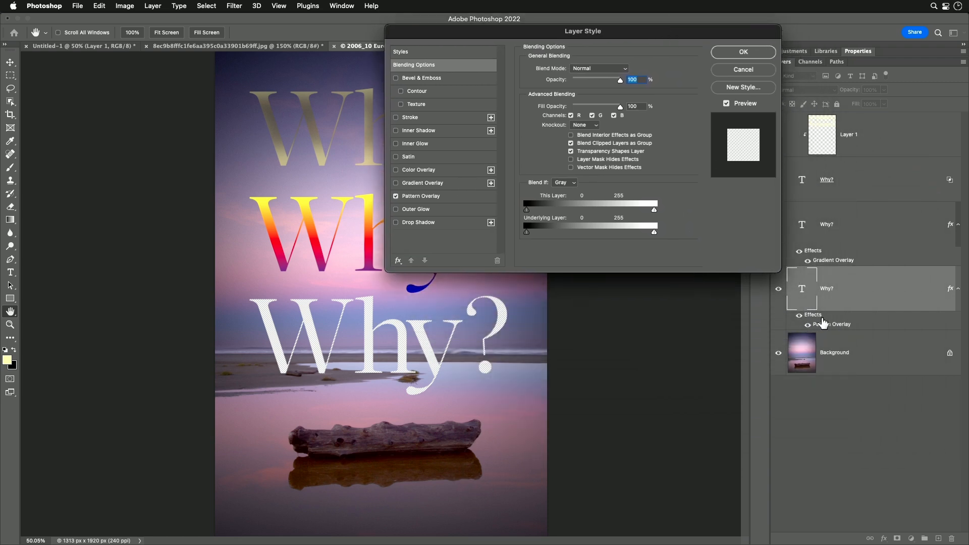
{"action": "left_click_drag", "start_coordinate": [664, 33], "coordinate": [813, 152]}
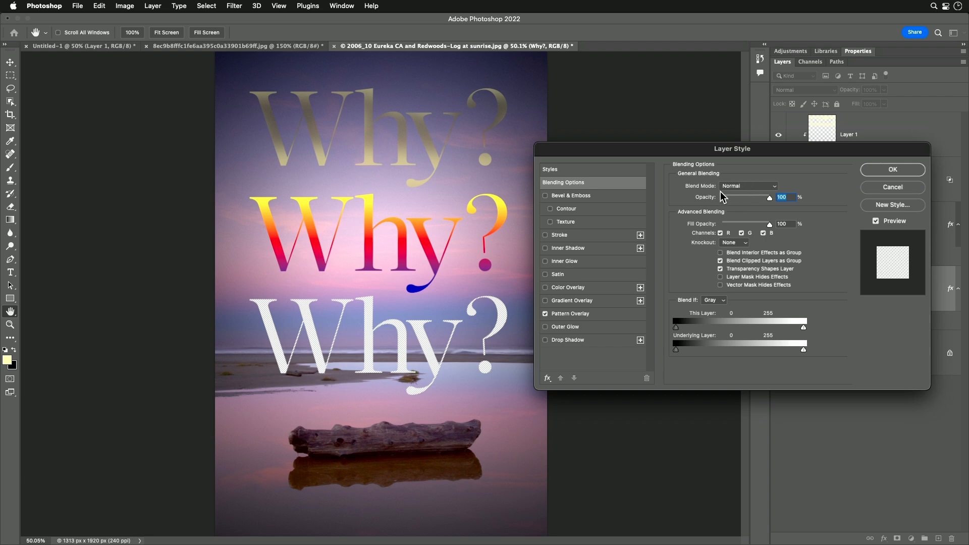
{"action": "left_click", "coordinate": [761, 188]}
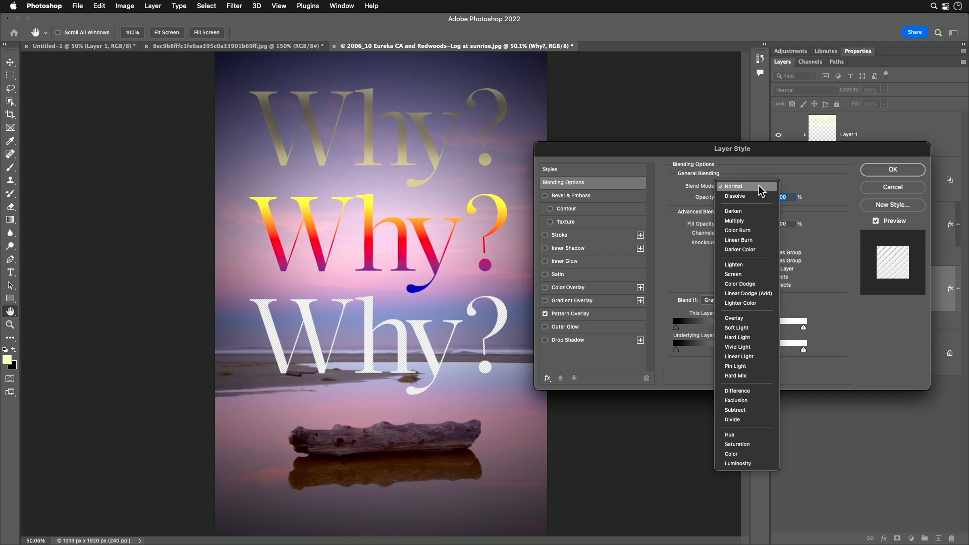
{"action": "left_click", "coordinate": [752, 221]}
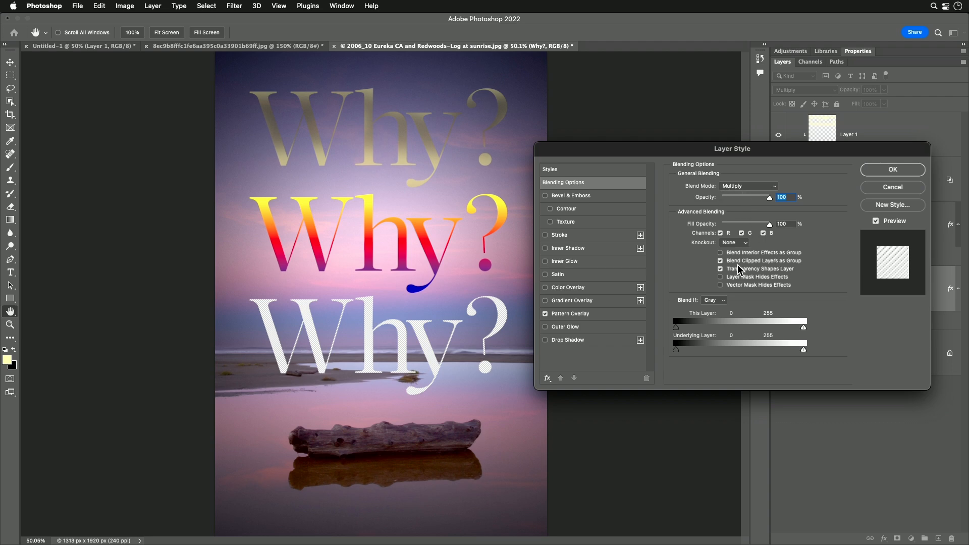
{"action": "left_click", "coordinate": [720, 253]}
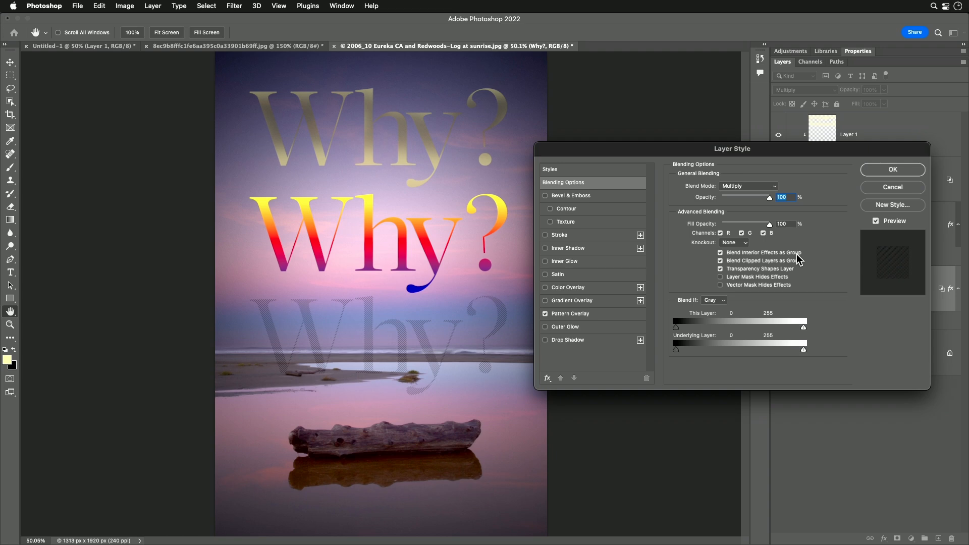
{"action": "key", "text": "Tab"}
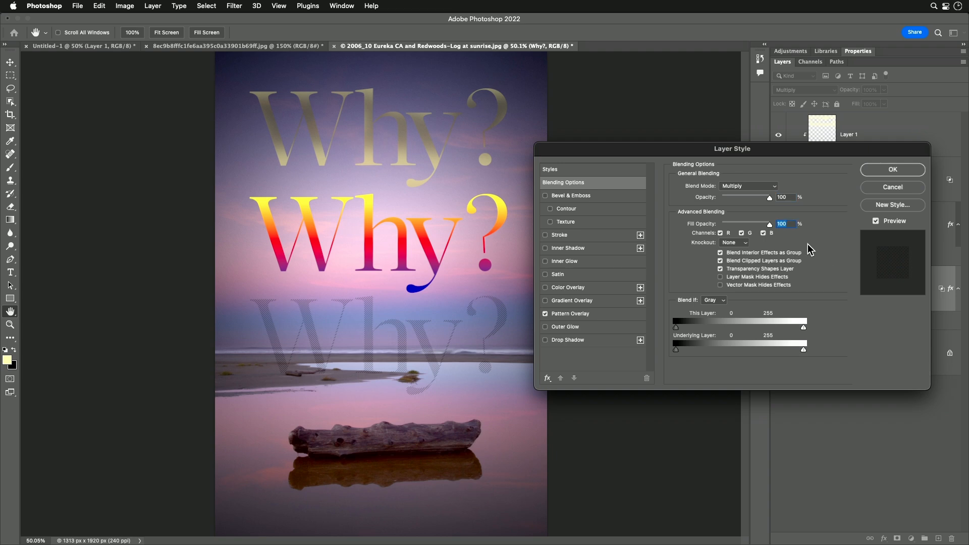